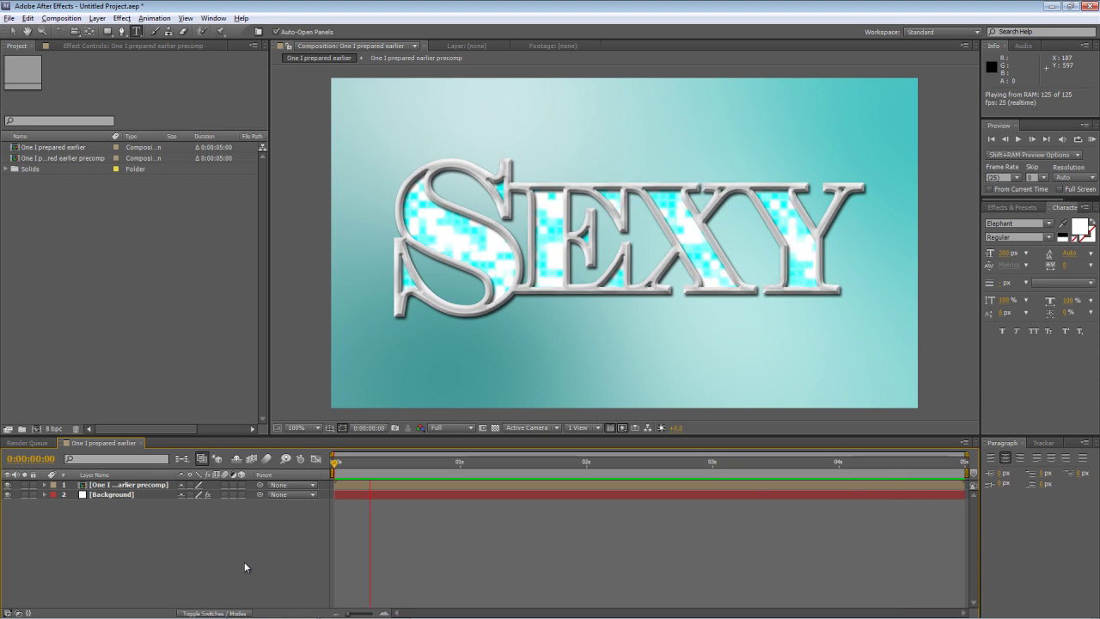
- Create a 1024×576, 25 fps, 0:00:05:00 composition named 'Sexy Title'
click(57, 293)
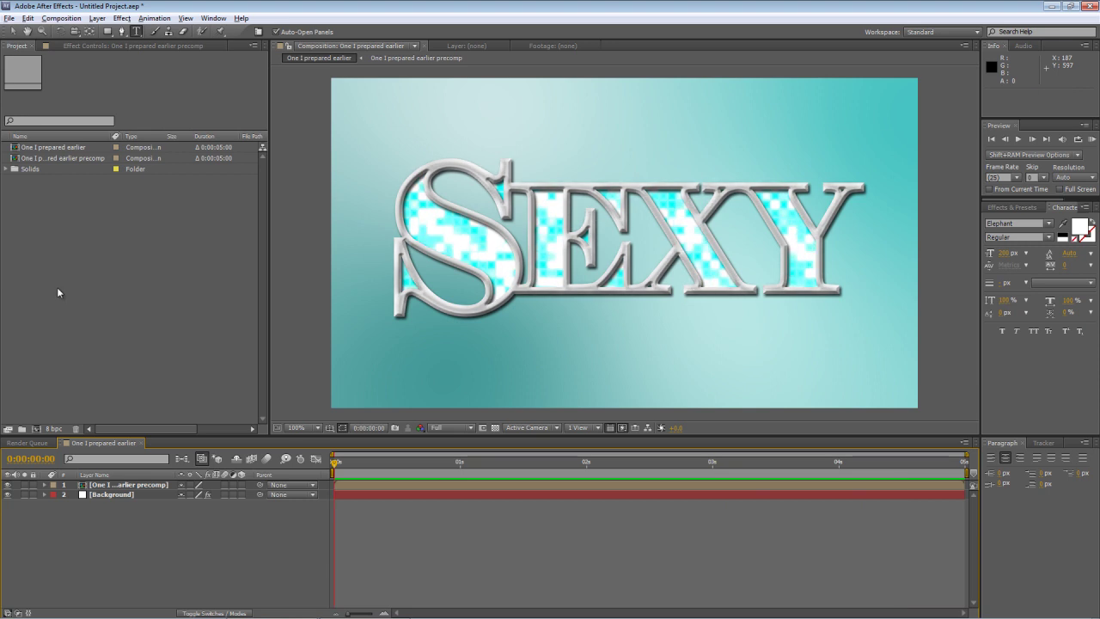
right_click(53, 247)
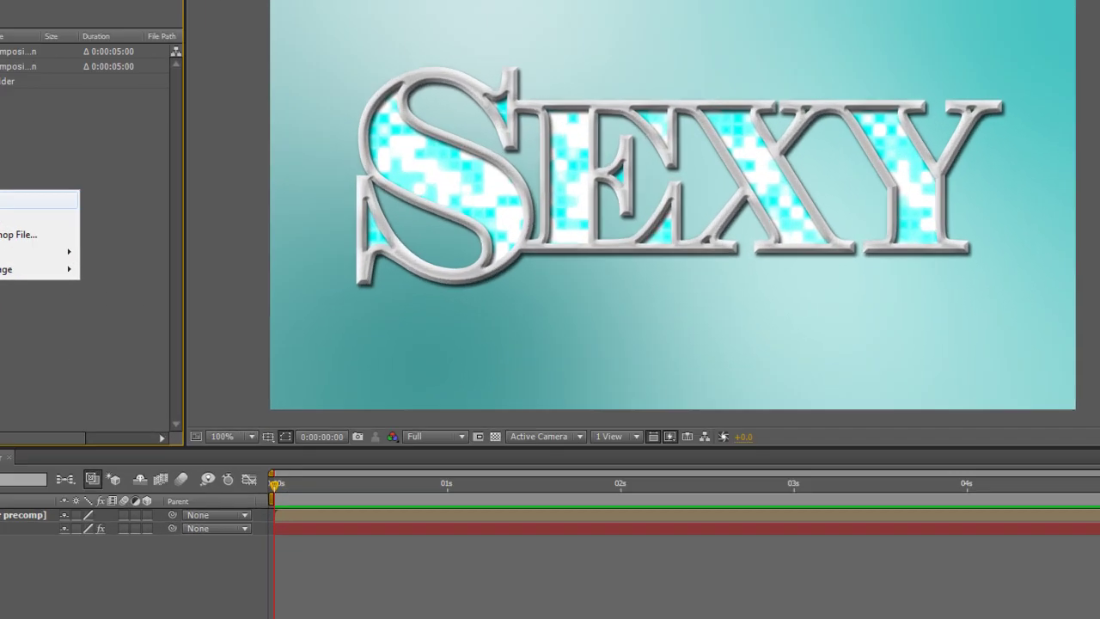
click(34, 199)
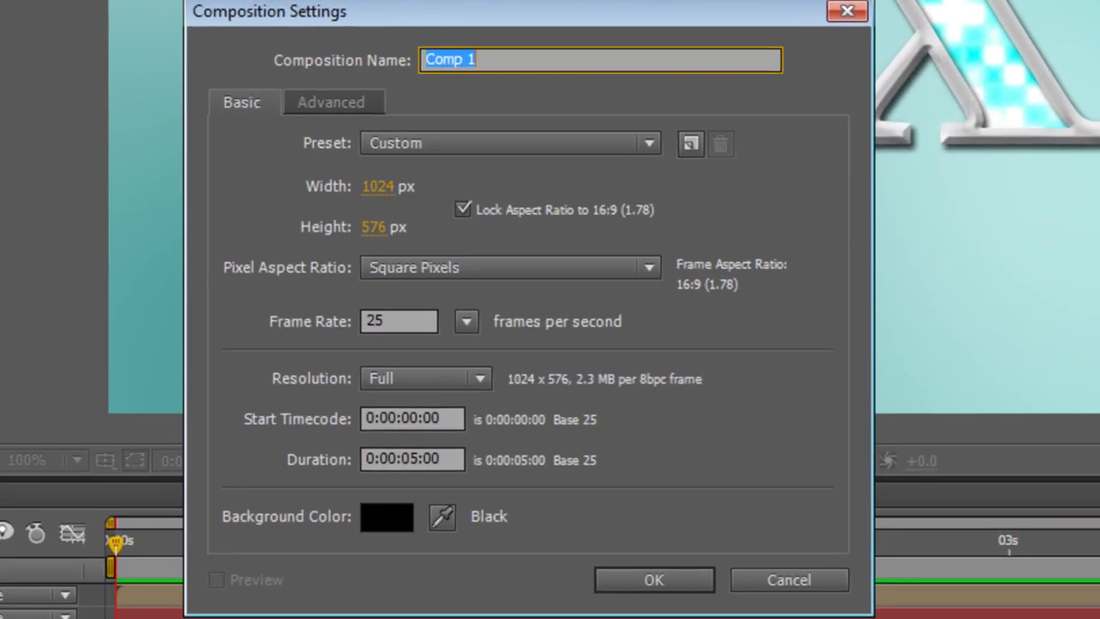
text(Sexy Title)
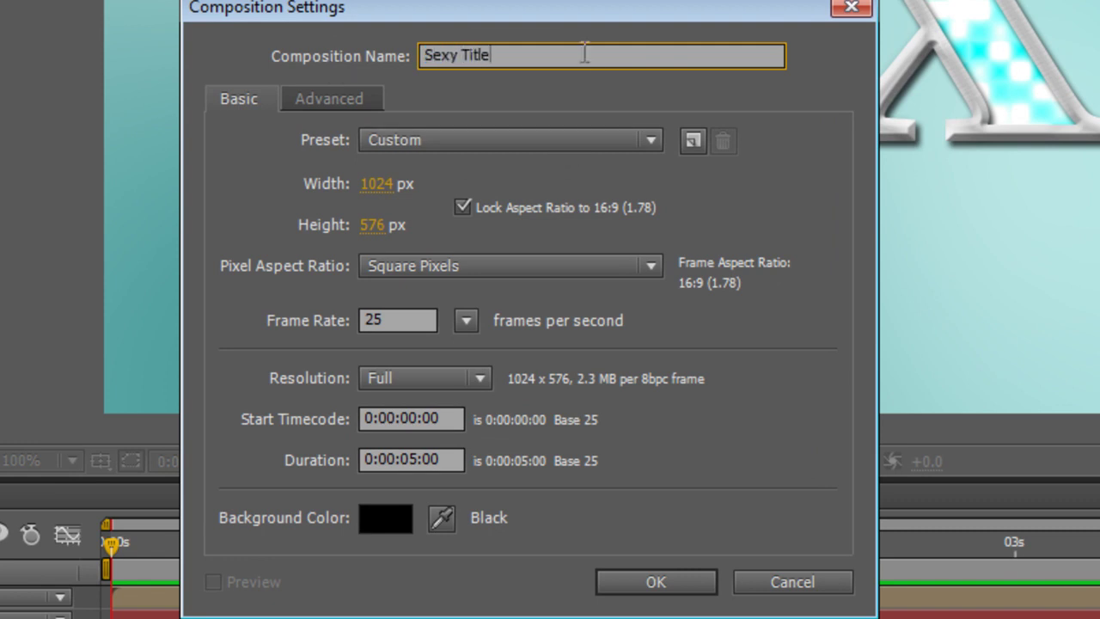
drag(575, 9, 575, 0)
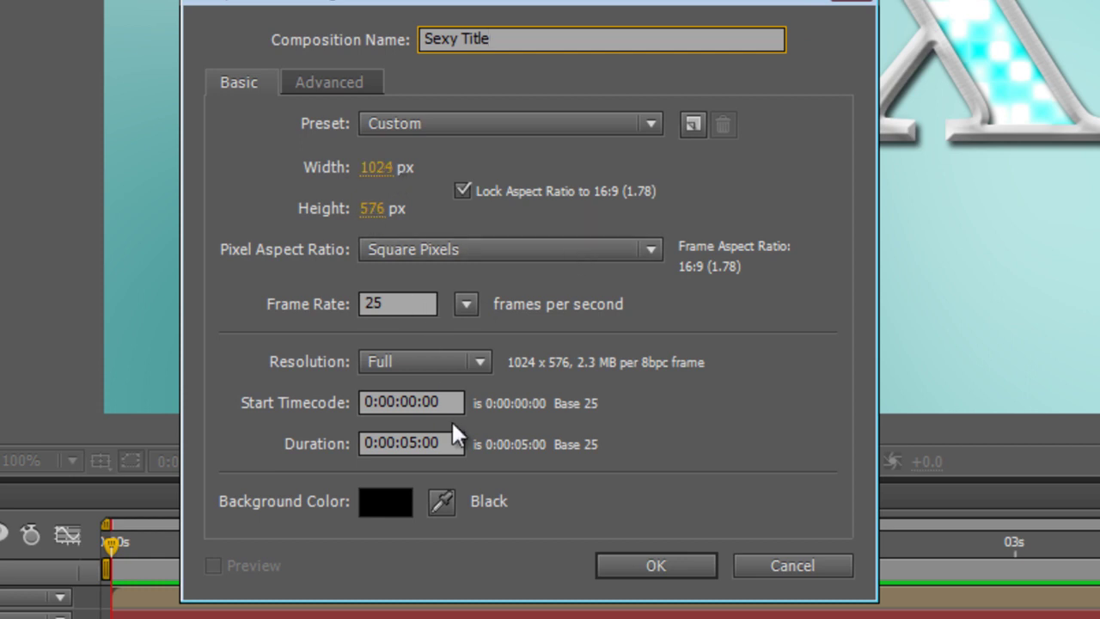
click(410, 442)
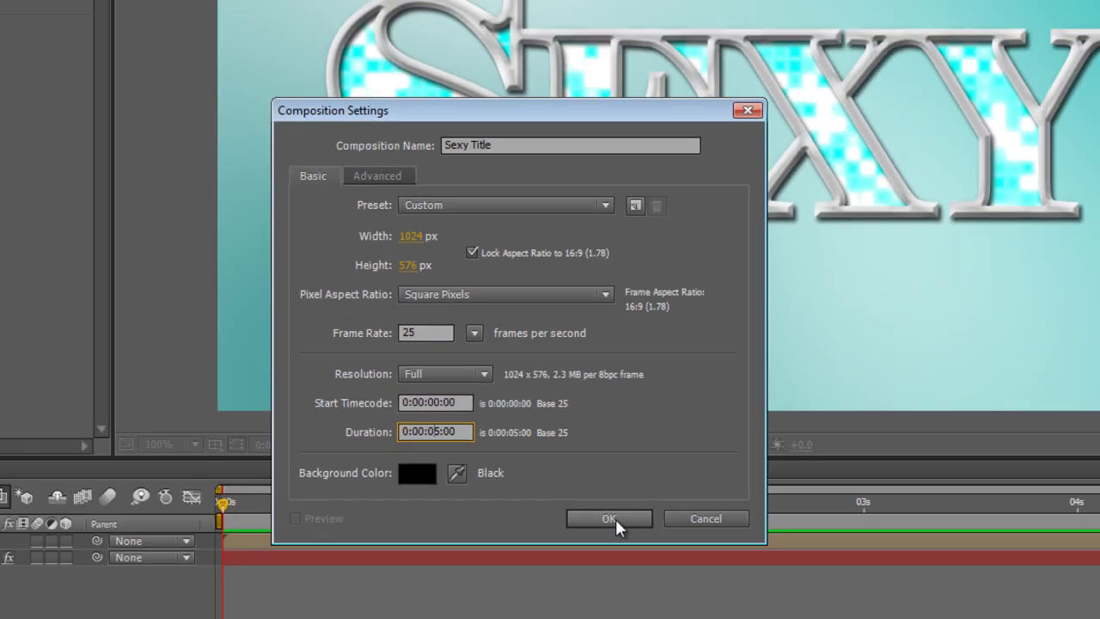
click(655, 564)
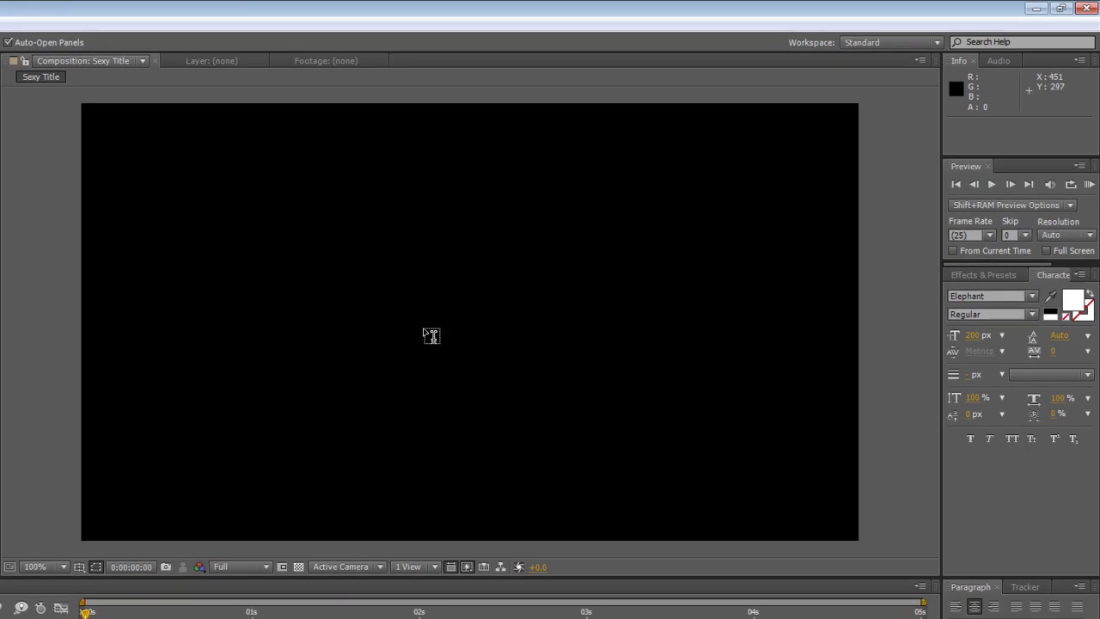
- Type SEXY in the comp and set its first letter S to 300 px
click(424, 327)
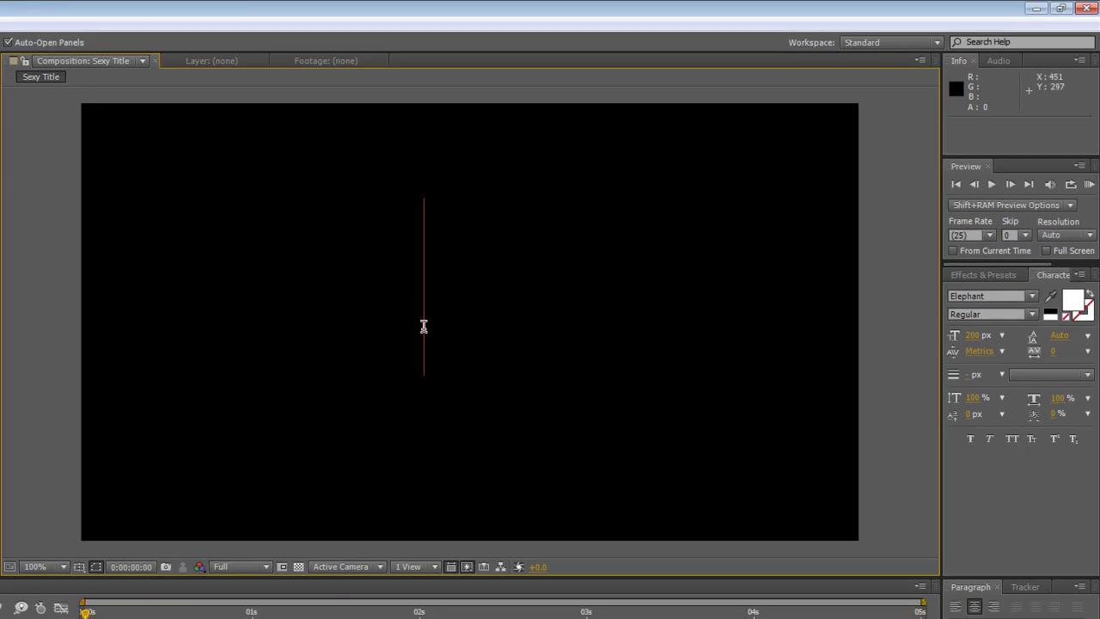
text(SEXY)
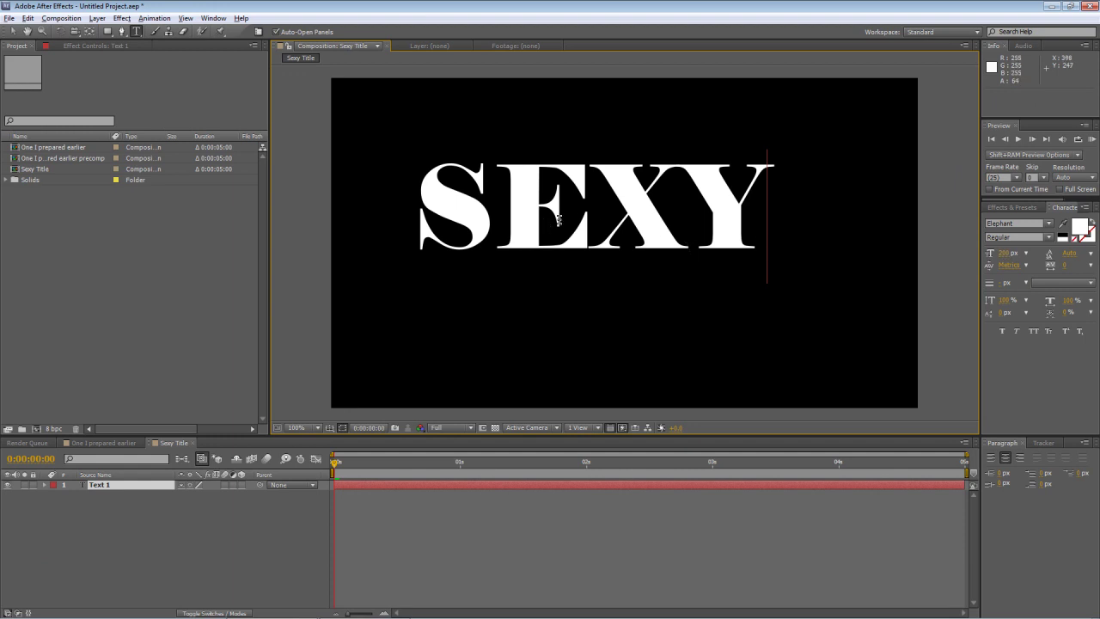
click(584, 215)
click(499, 217)
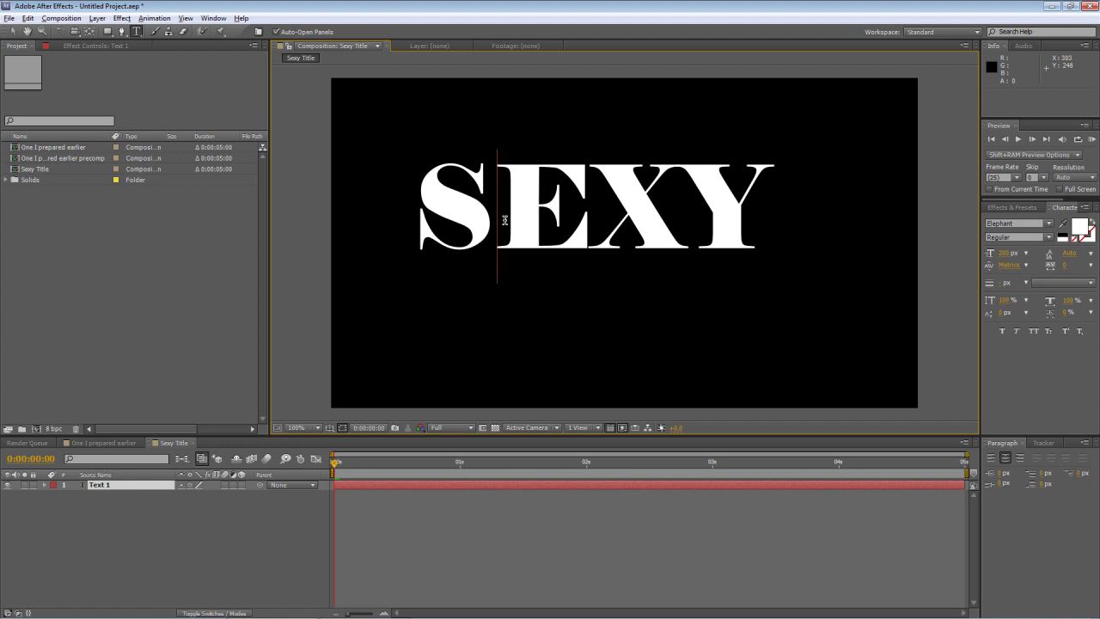
key(shift+Left)
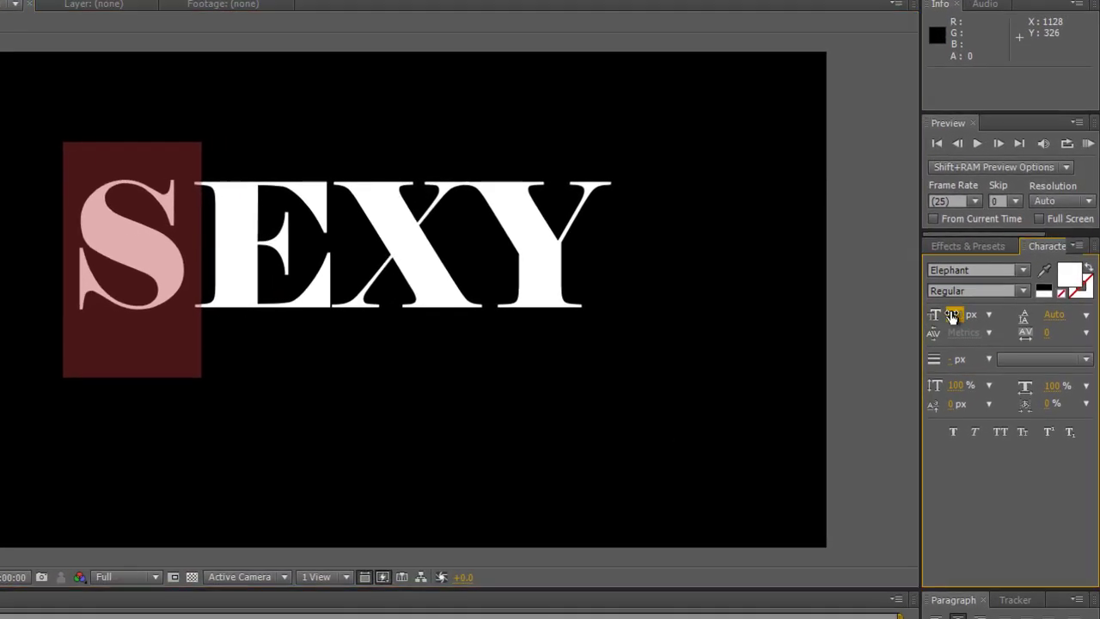
click(1002, 252)
text(300)
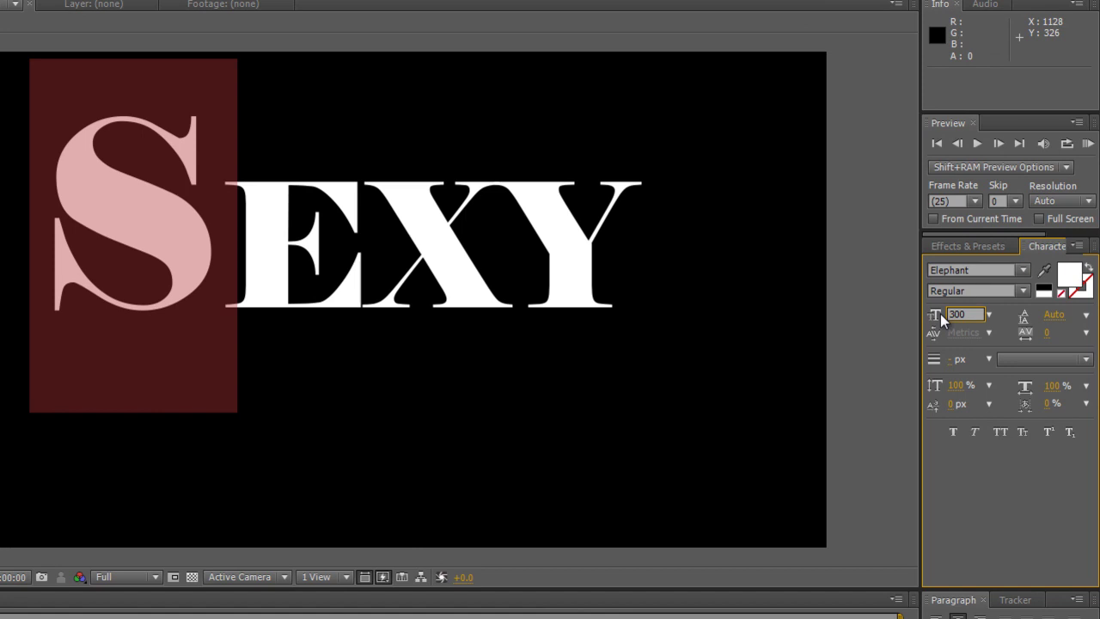
click(954, 498)
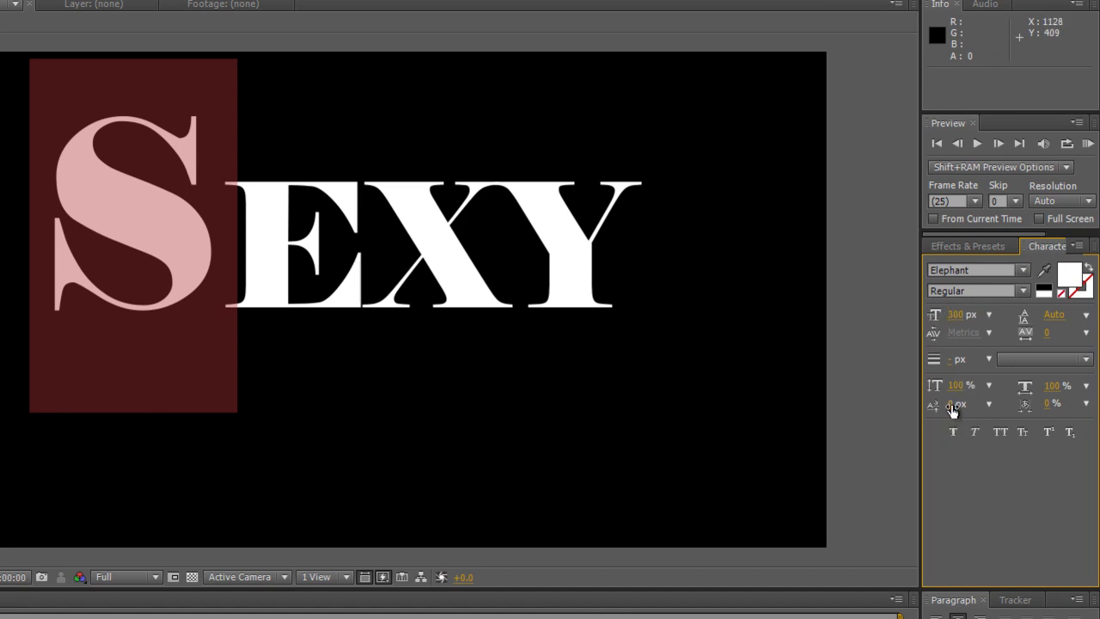
- Lower the S below the baseline and tighten SEXY's tracking to -54
drag(951, 410, 918, 411)
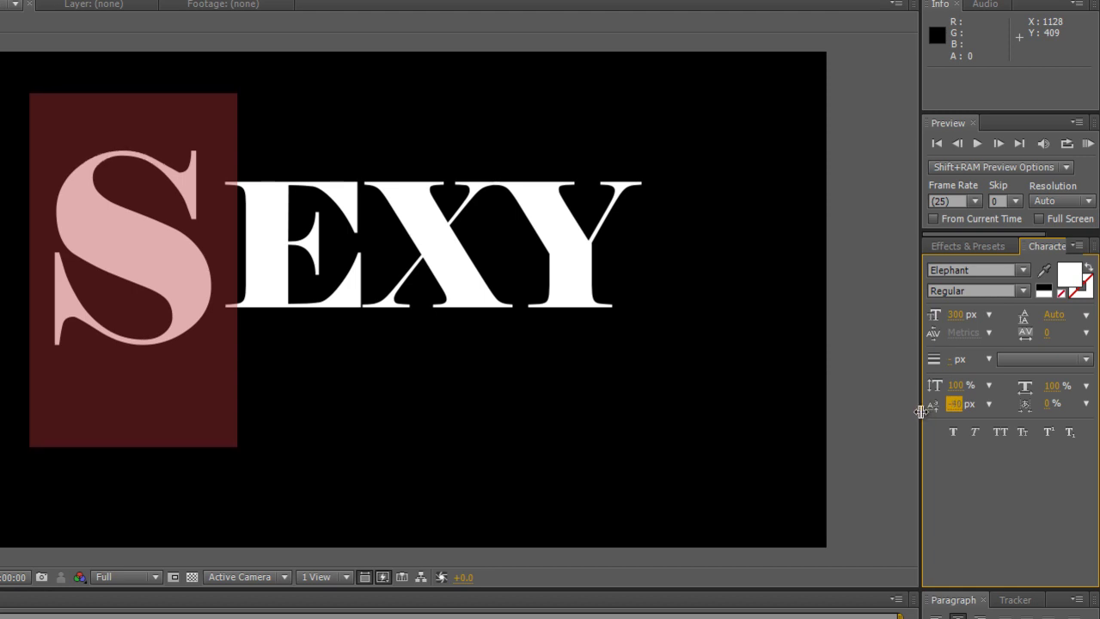
click(367, 228)
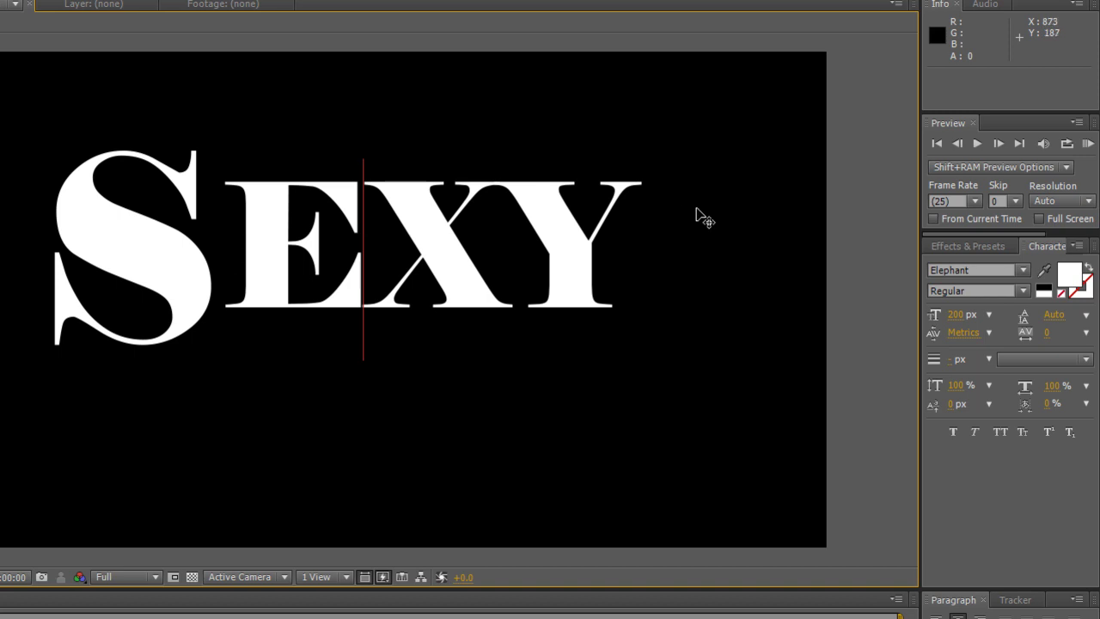
drag(633, 232, 90, 263)
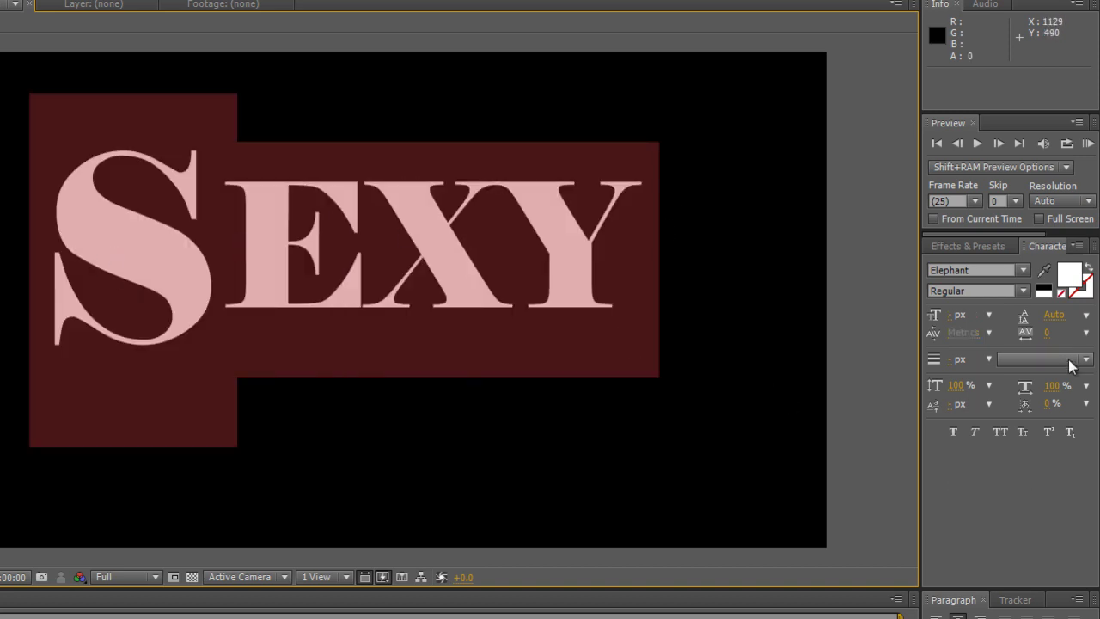
drag(1047, 332, 994, 331)
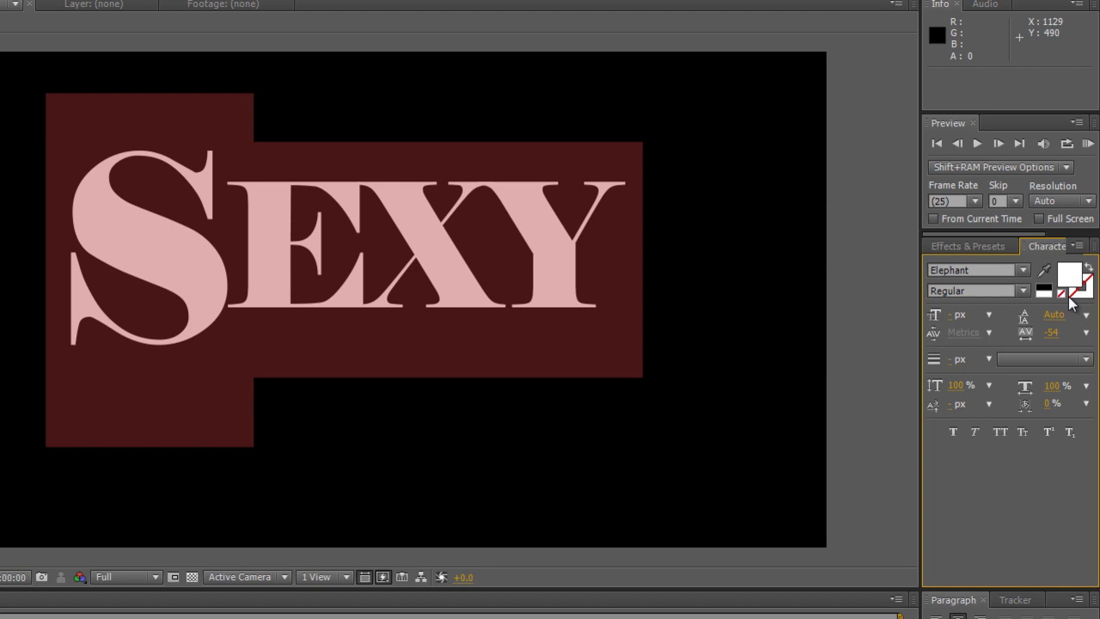
- Make SEXY a white outline with no fill and a 10 px stroke
click(1088, 269)
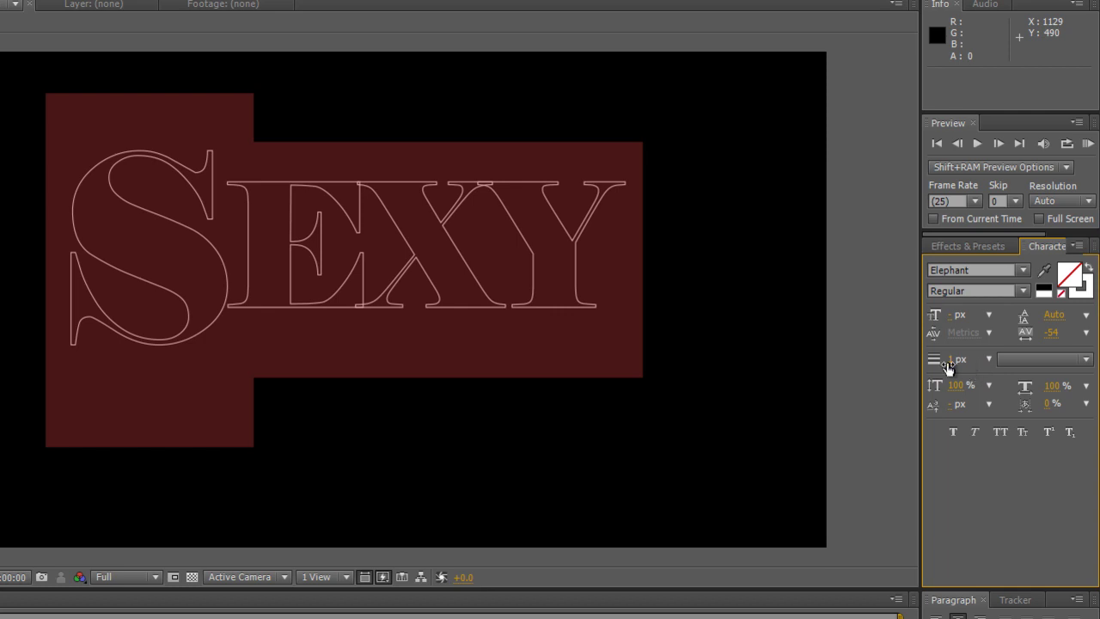
drag(947, 366, 960, 363)
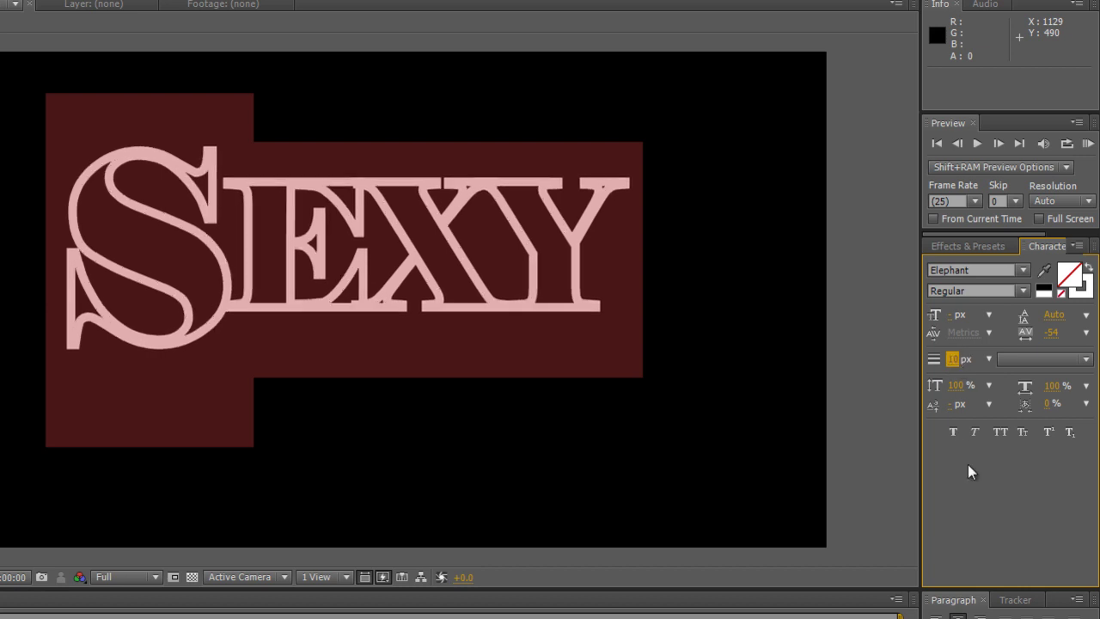
click(991, 492)
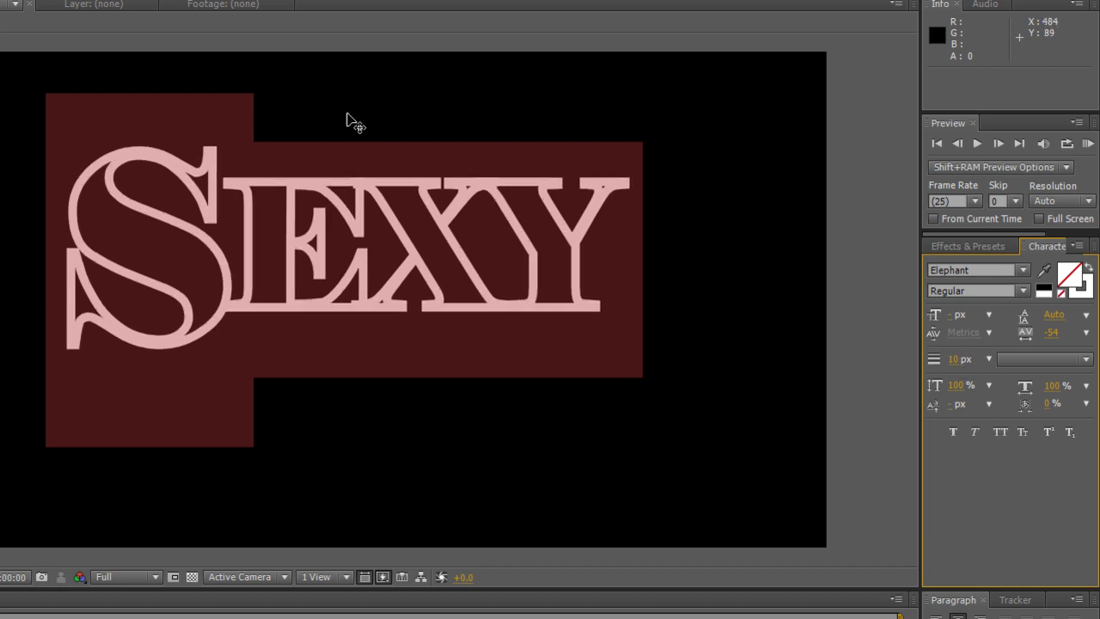
- Loosen the tracking around the E and X, then select the SEXY layer
click(365, 257)
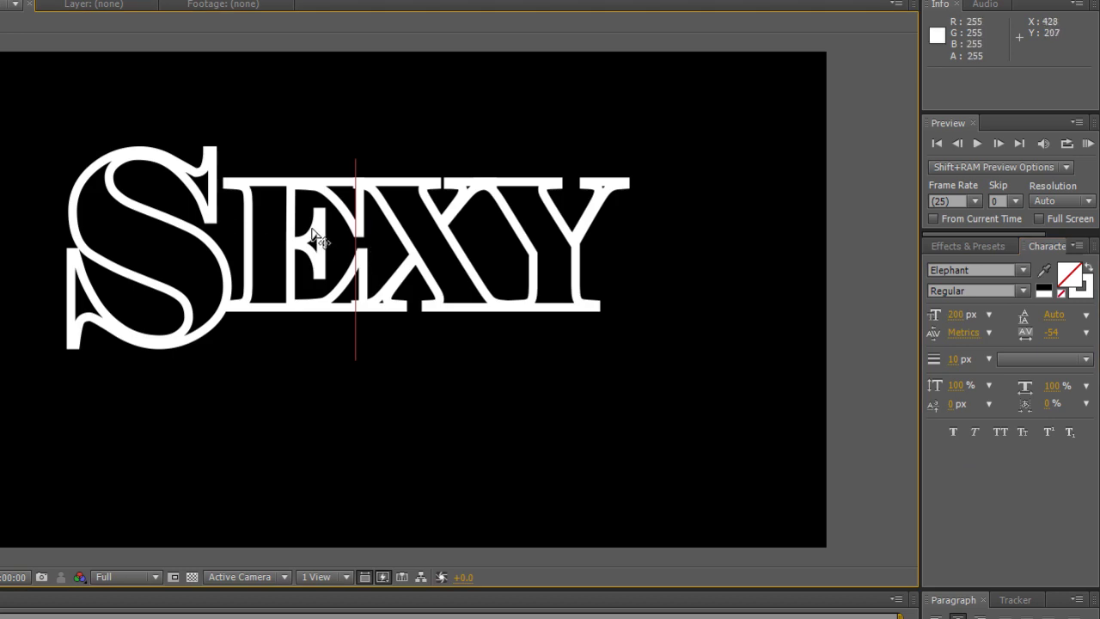
drag(483, 217, 275, 222)
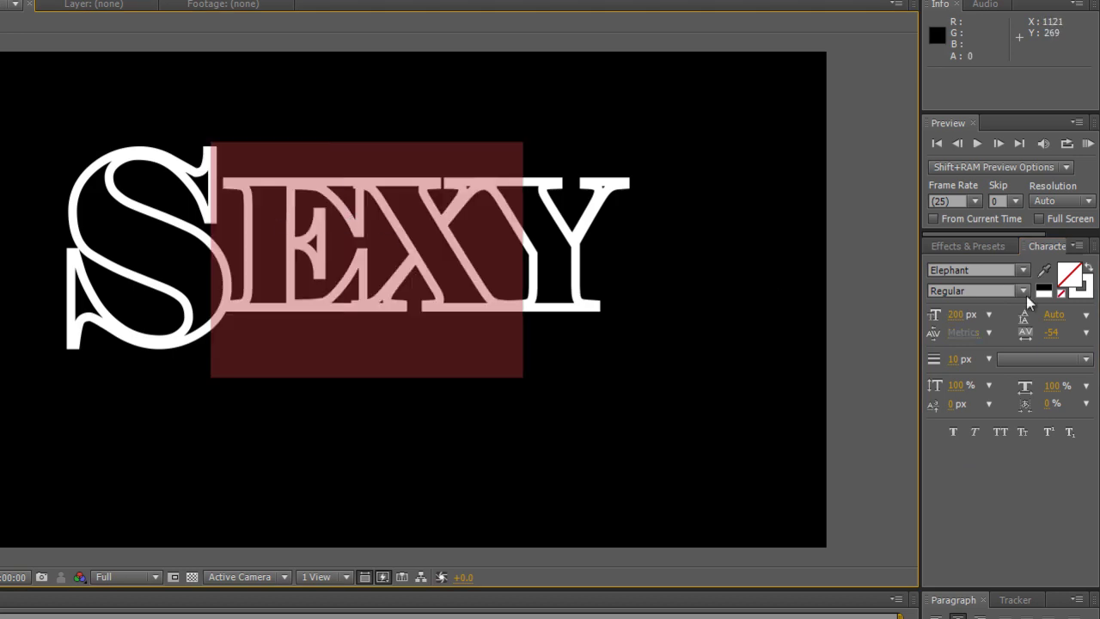
drag(1052, 332, 1096, 335)
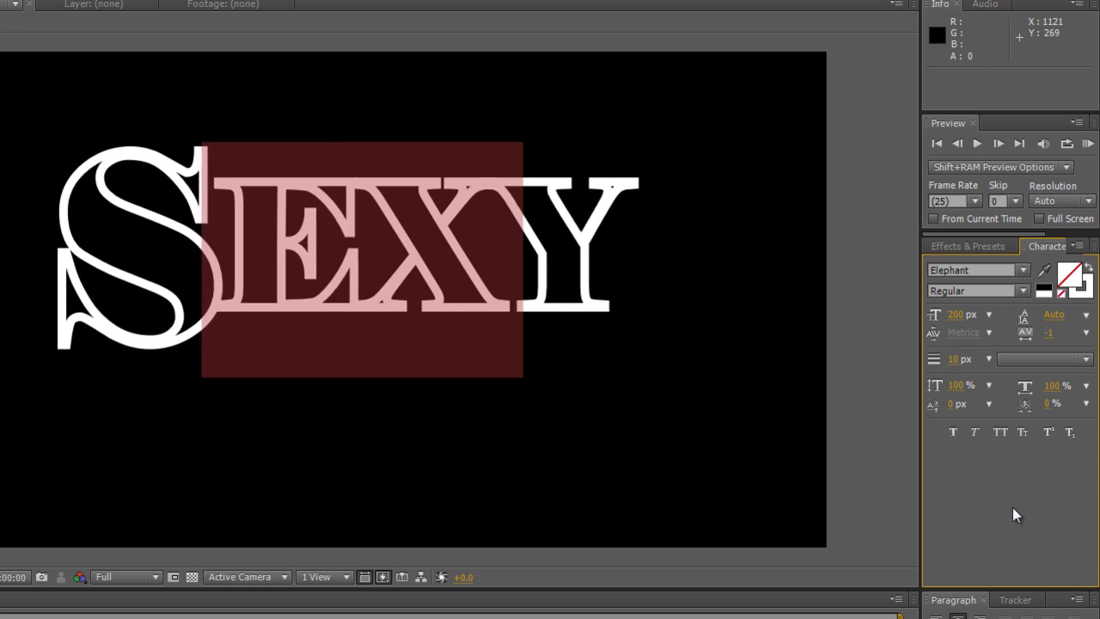
click(433, 306)
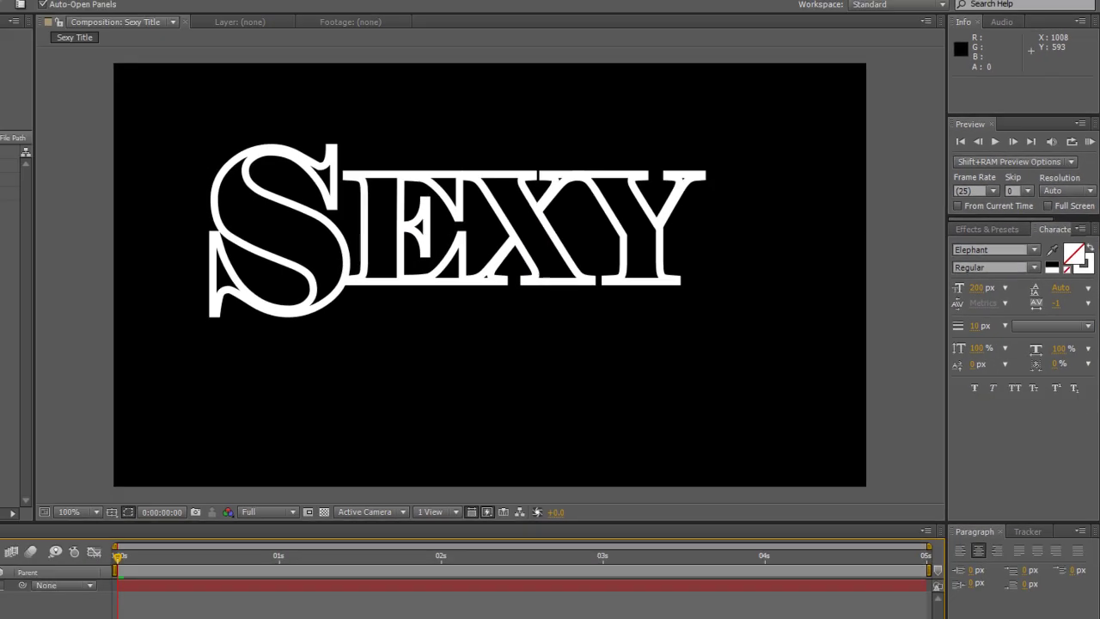
click(138, 483)
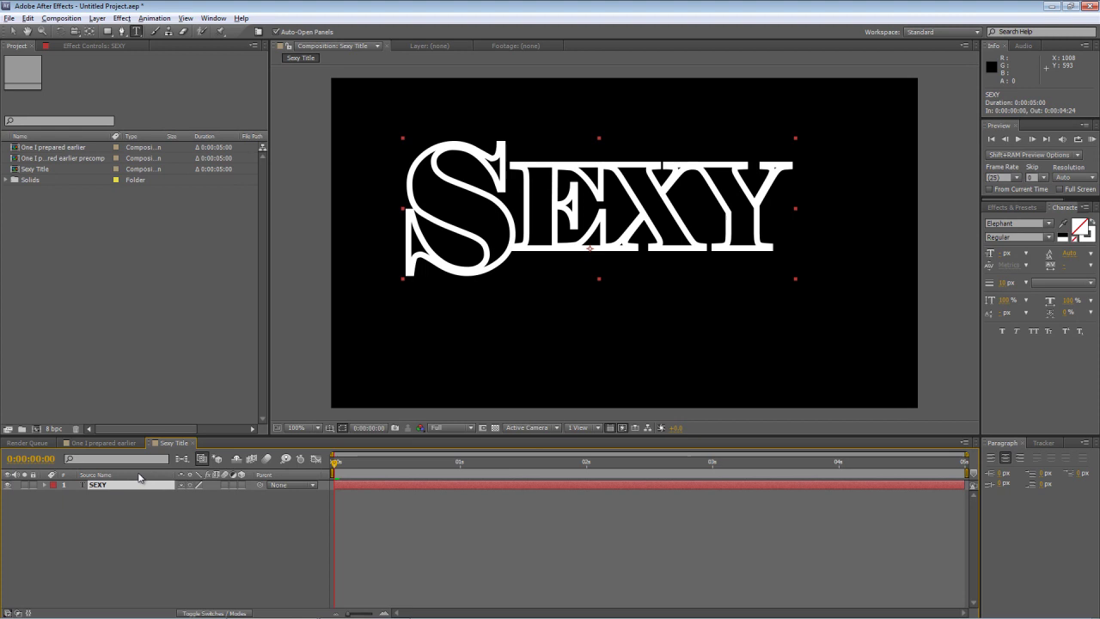
- Centre the SEXY text, duplicate the layer, and hide the original
click(13, 30)
drag(601, 171, 631, 207)
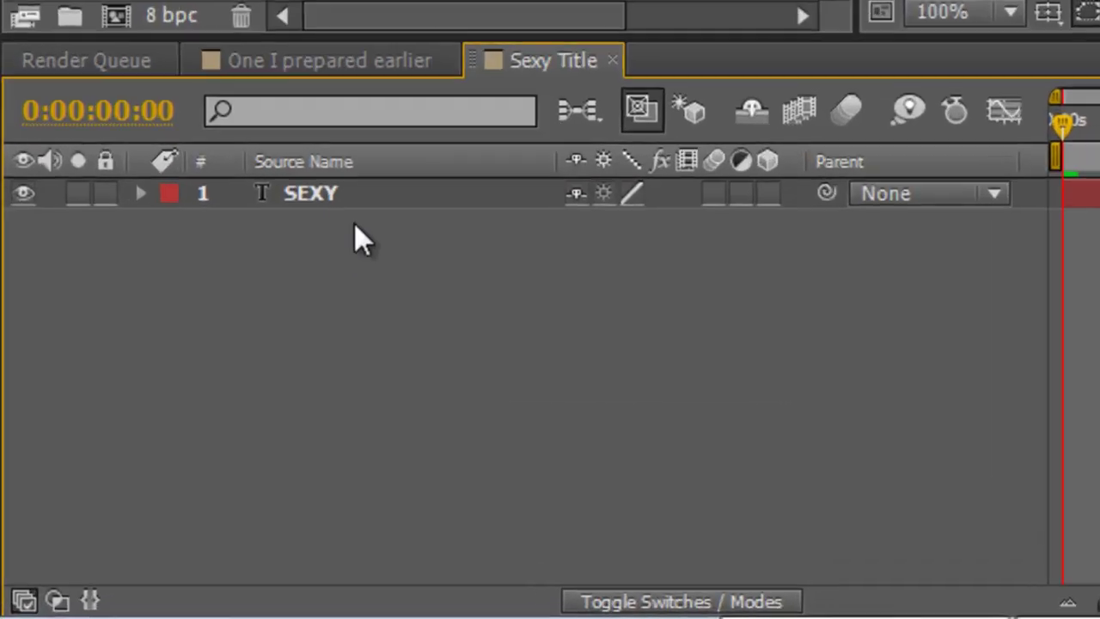
click(146, 442)
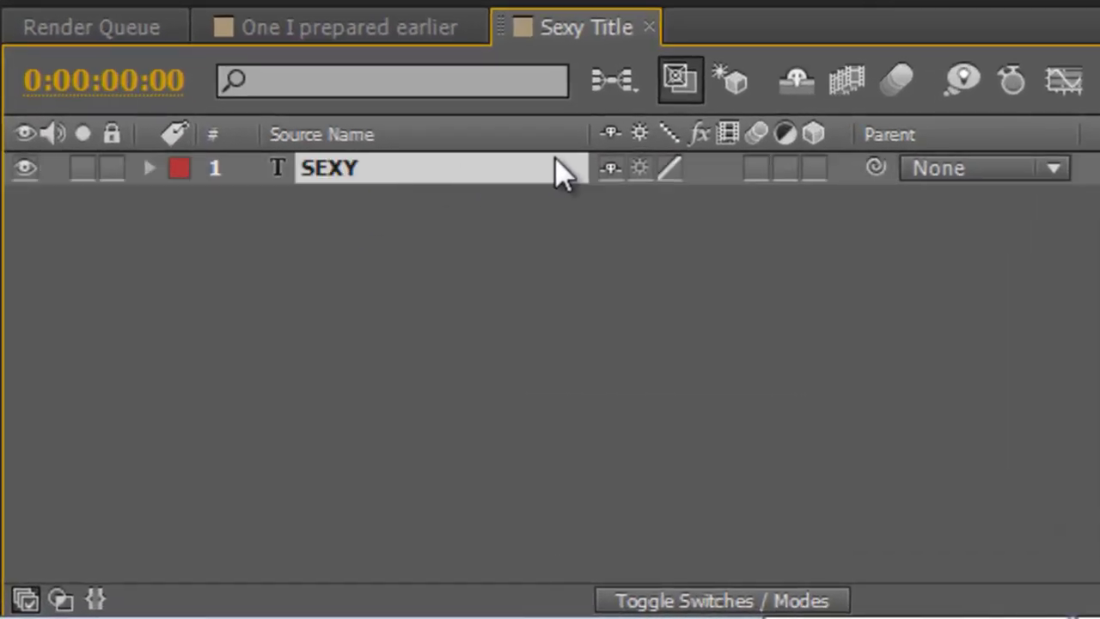
key(ctrl+d)
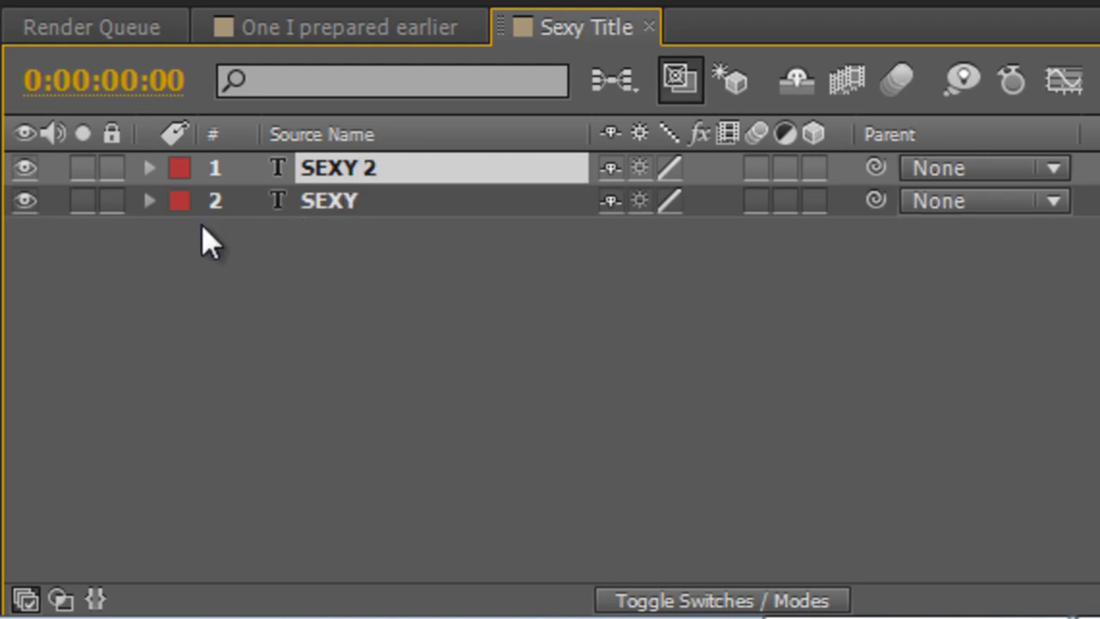
click(24, 202)
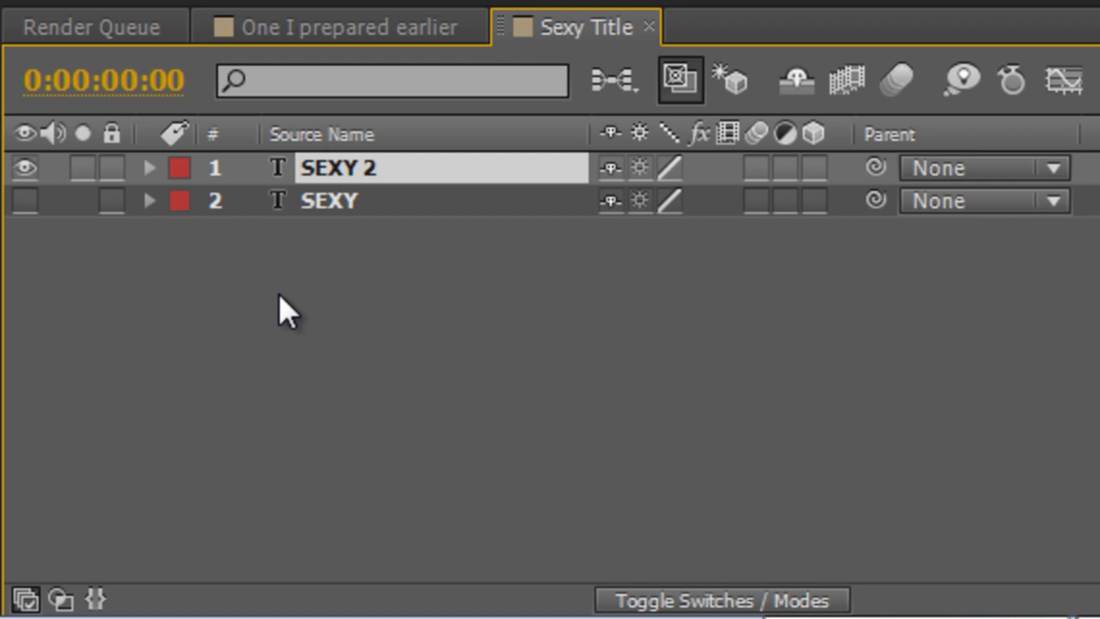
- Rename the SEXY 2 duplicate to 'Emboss'
click(382, 230)
click(371, 168)
key(Return)
text(Emboss)
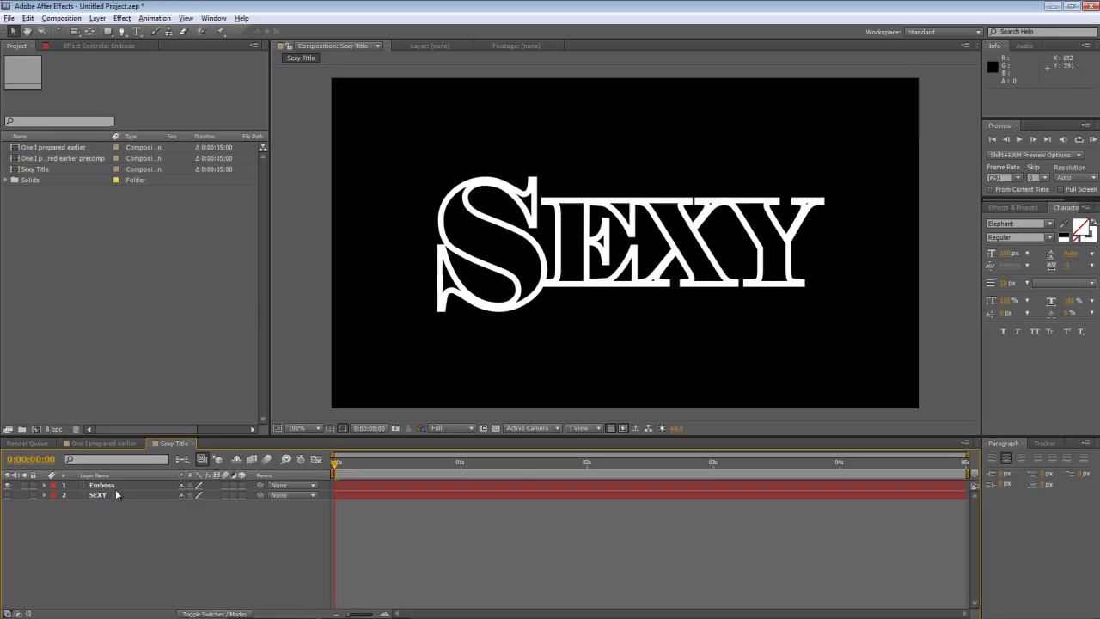
- Add a Bevel and Emboss style to Emboss with Inner Bevel and Chisel Hard technique
right_click(361, 215)
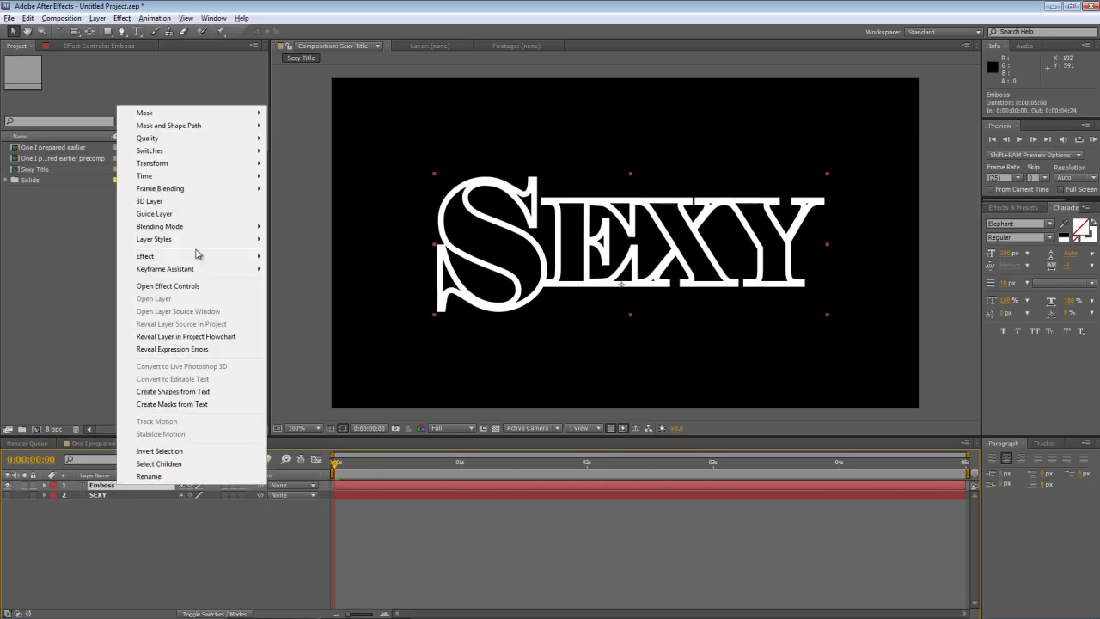
mouse_move(254, 239)
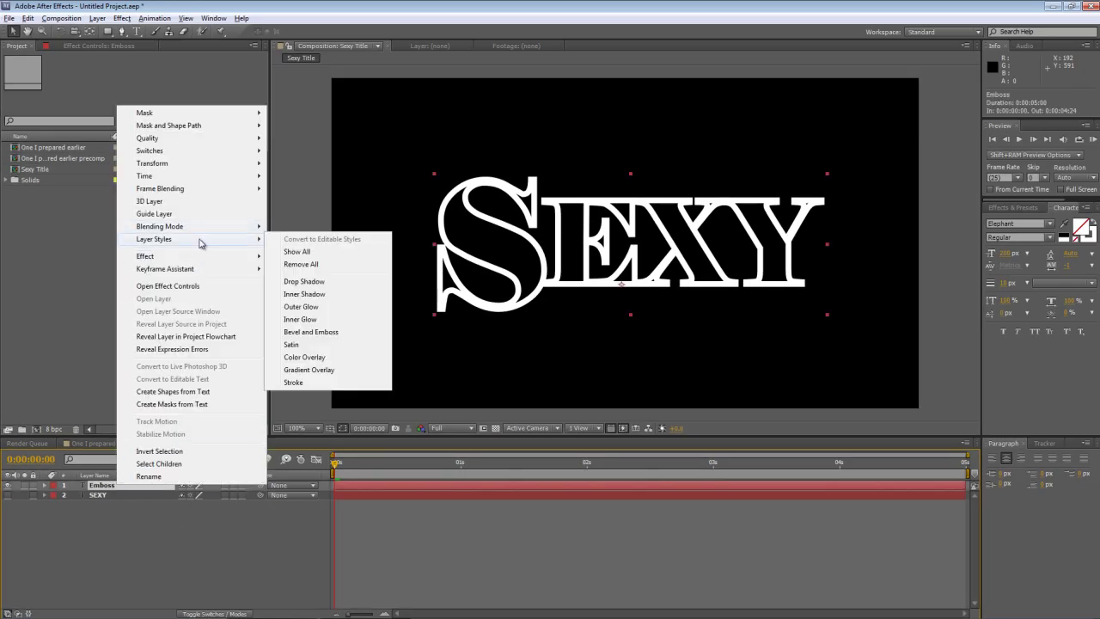
click(336, 332)
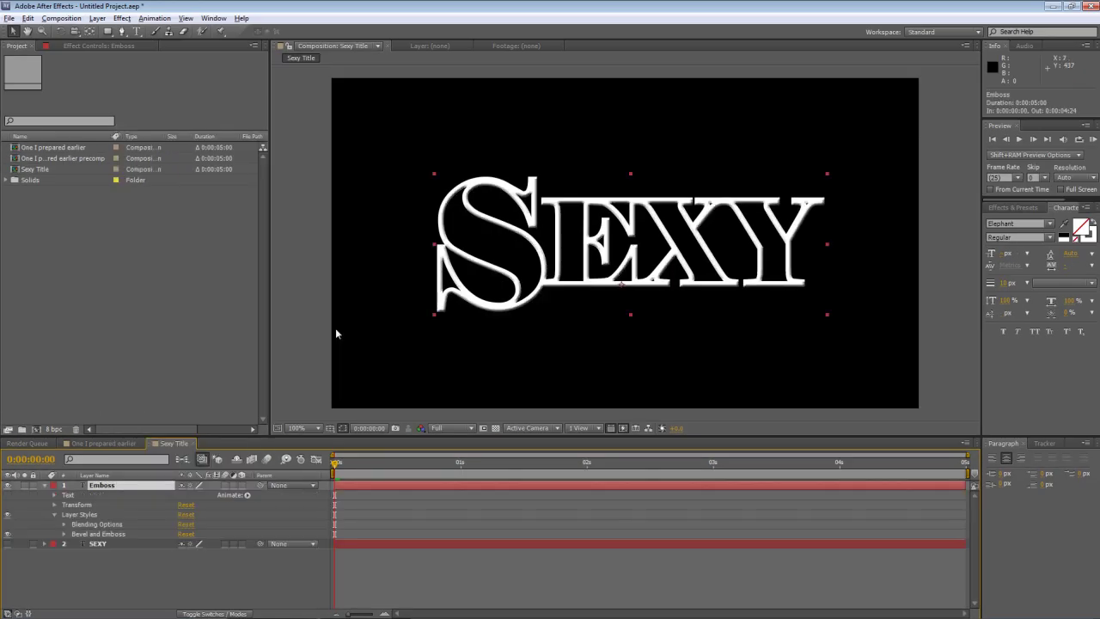
click(64, 534)
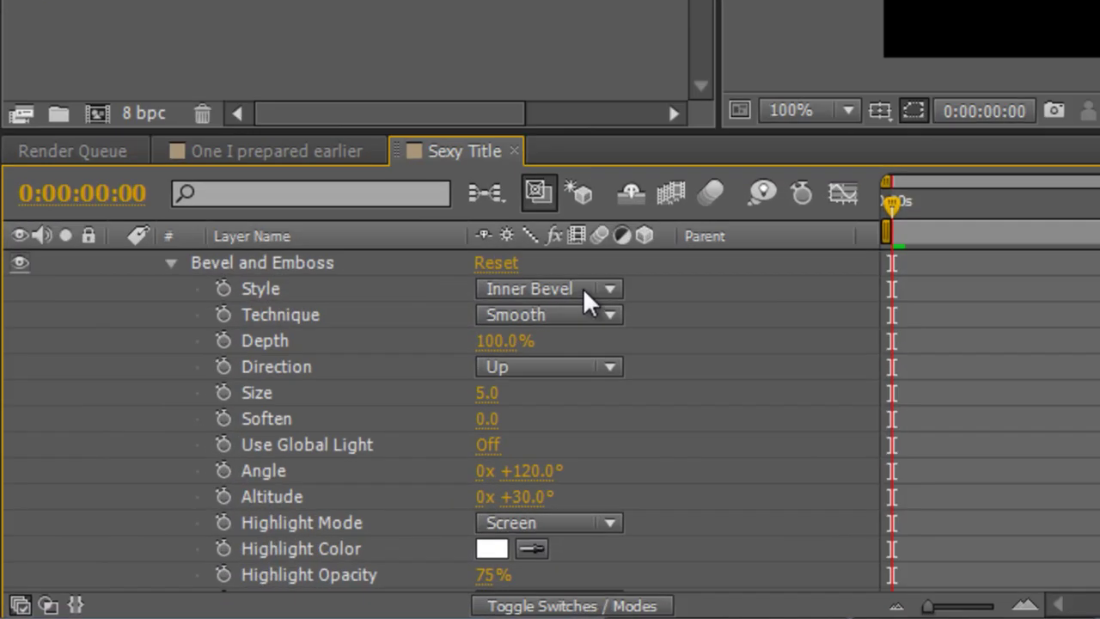
click(216, 494)
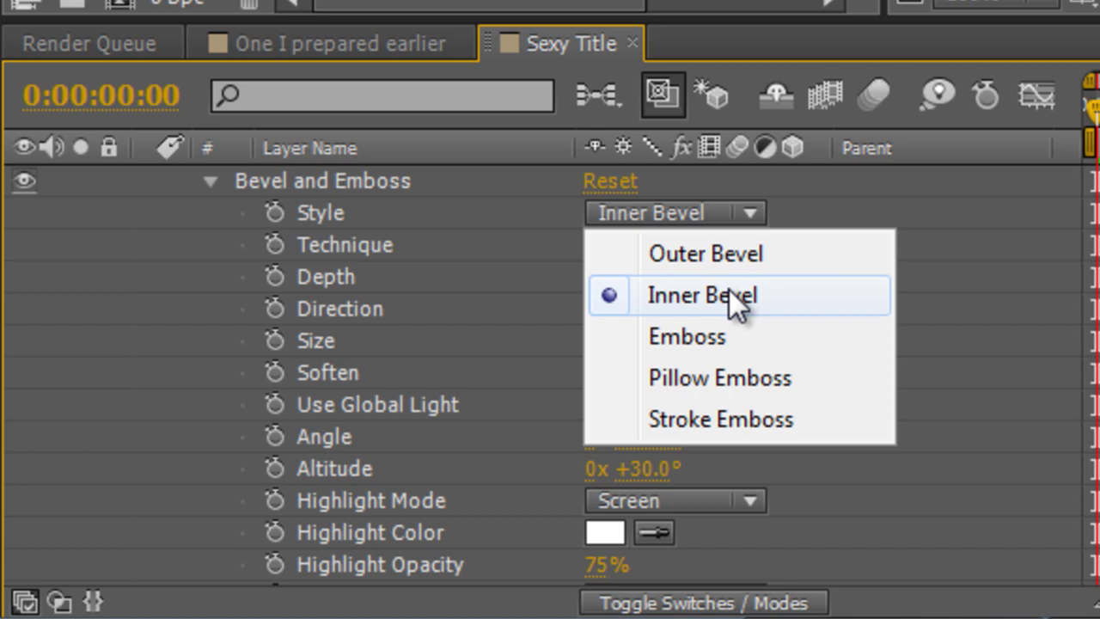
click(731, 296)
click(698, 237)
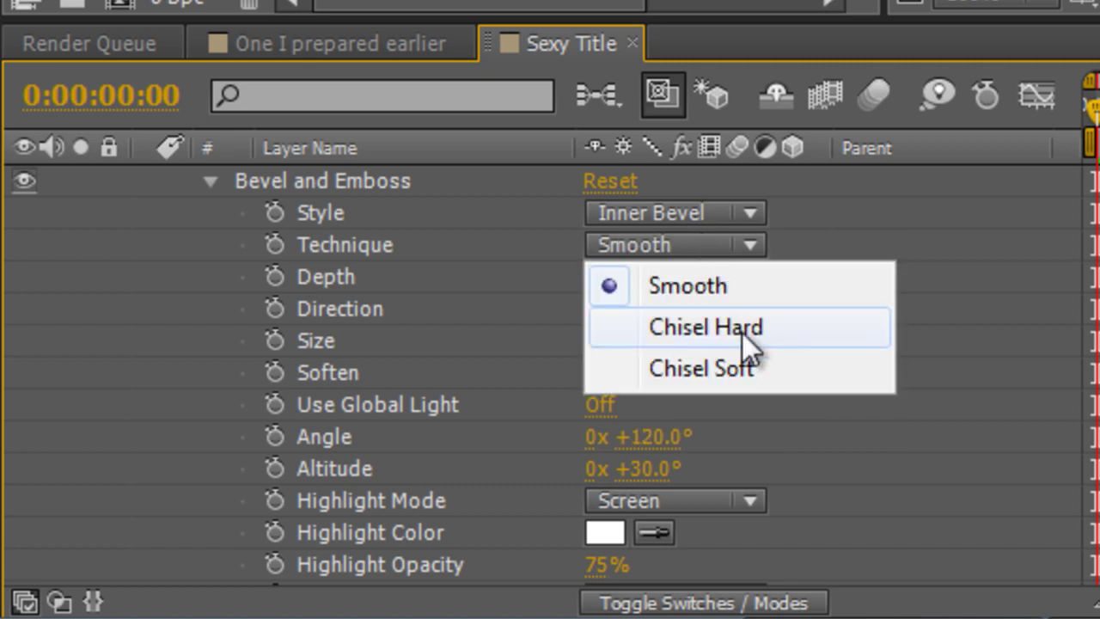
click(700, 330)
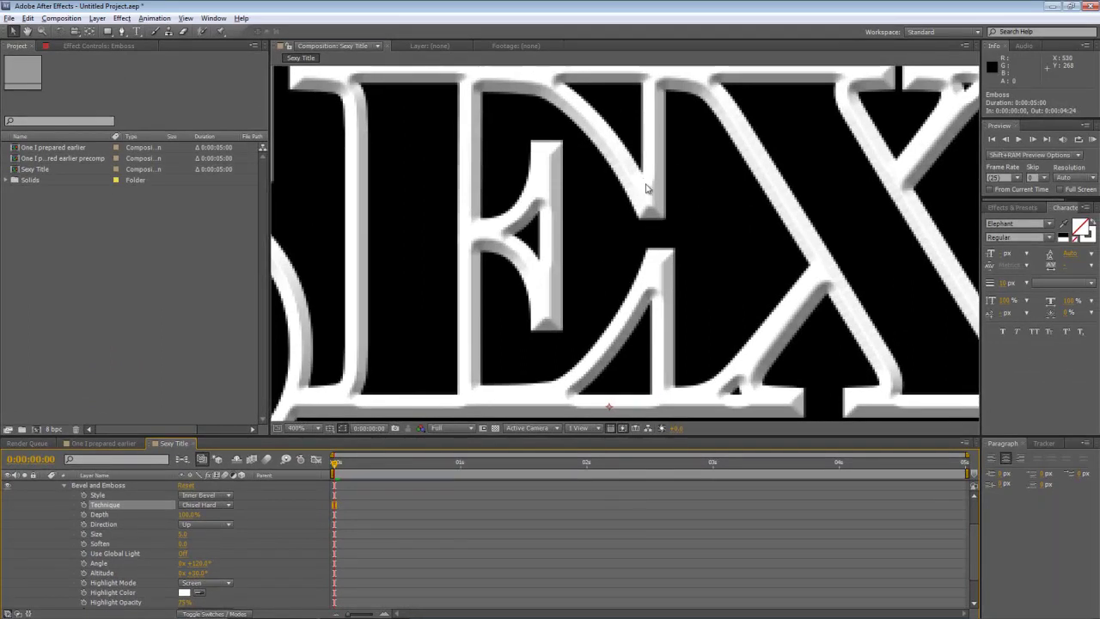
scroll(487, 237, down, 2)
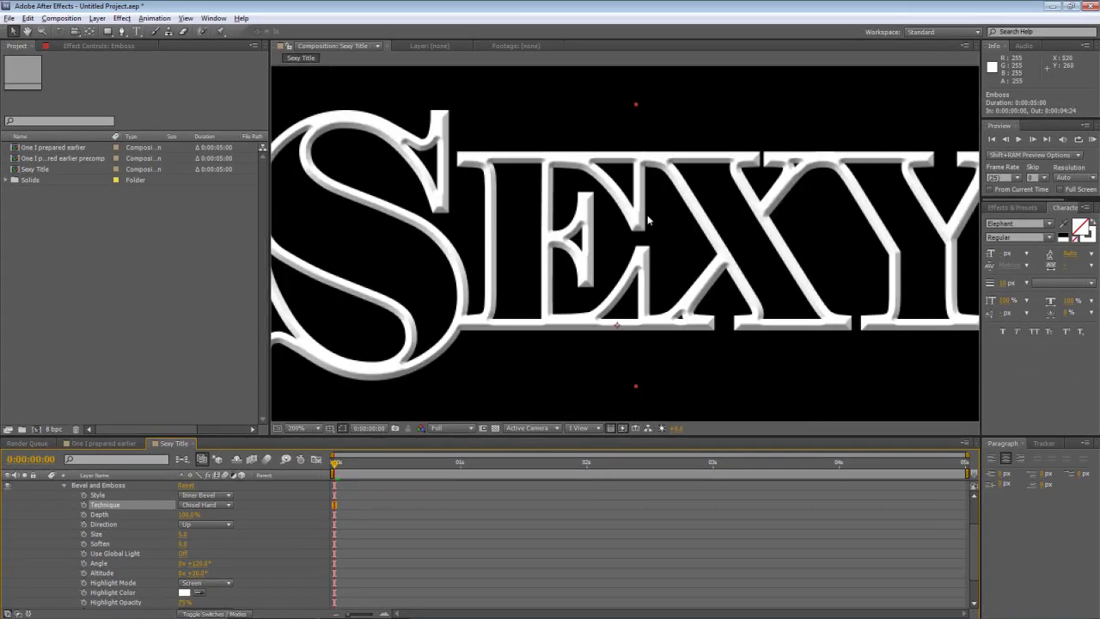
scroll(647, 221, down, 1)
- Hide the Emboss layer and show the SEXY layer, leaving SEXY selected
click(294, 524)
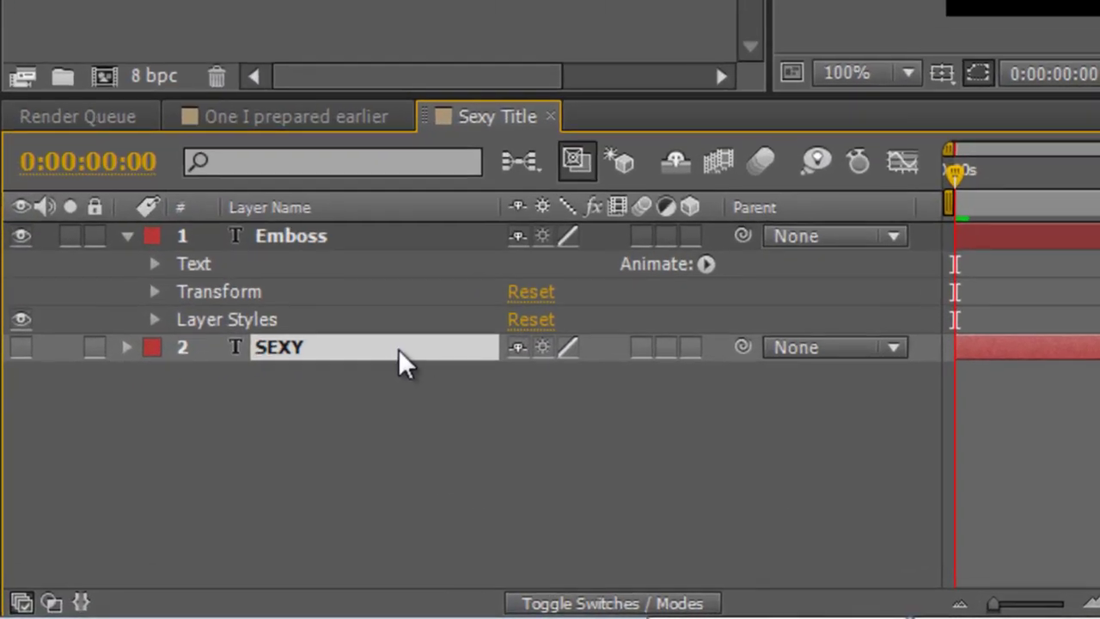
click(266, 237)
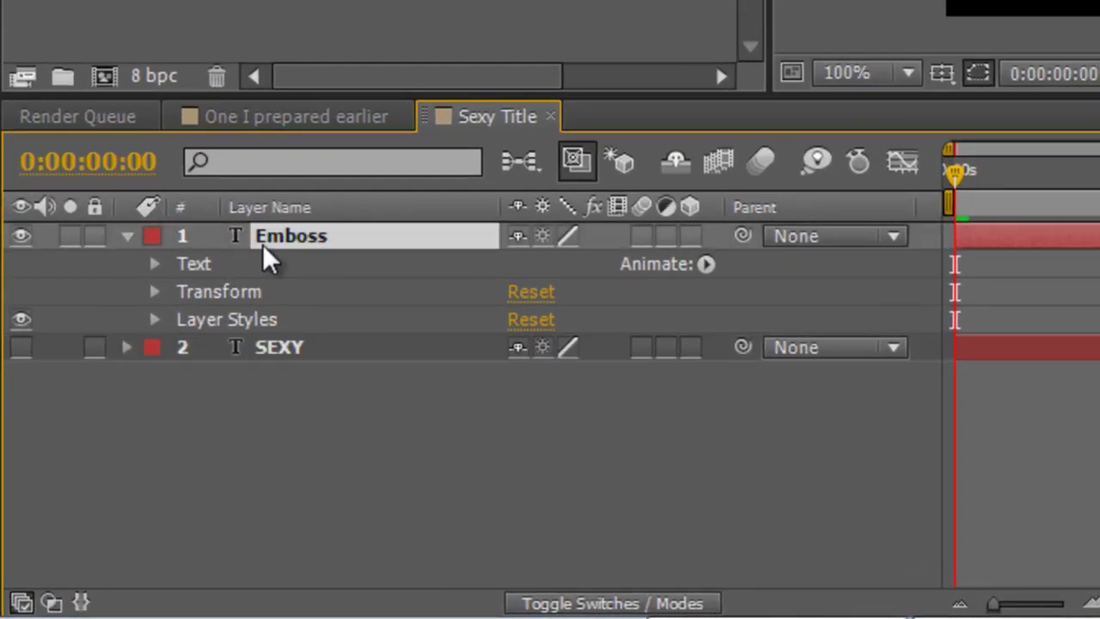
click(21, 236)
click(17, 340)
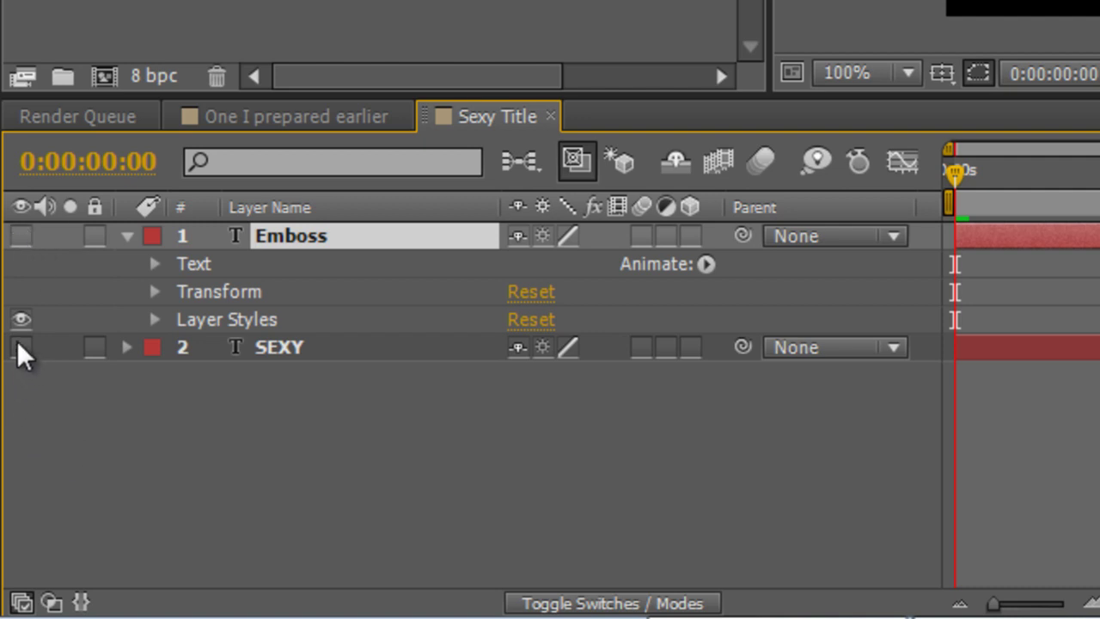
click(306, 348)
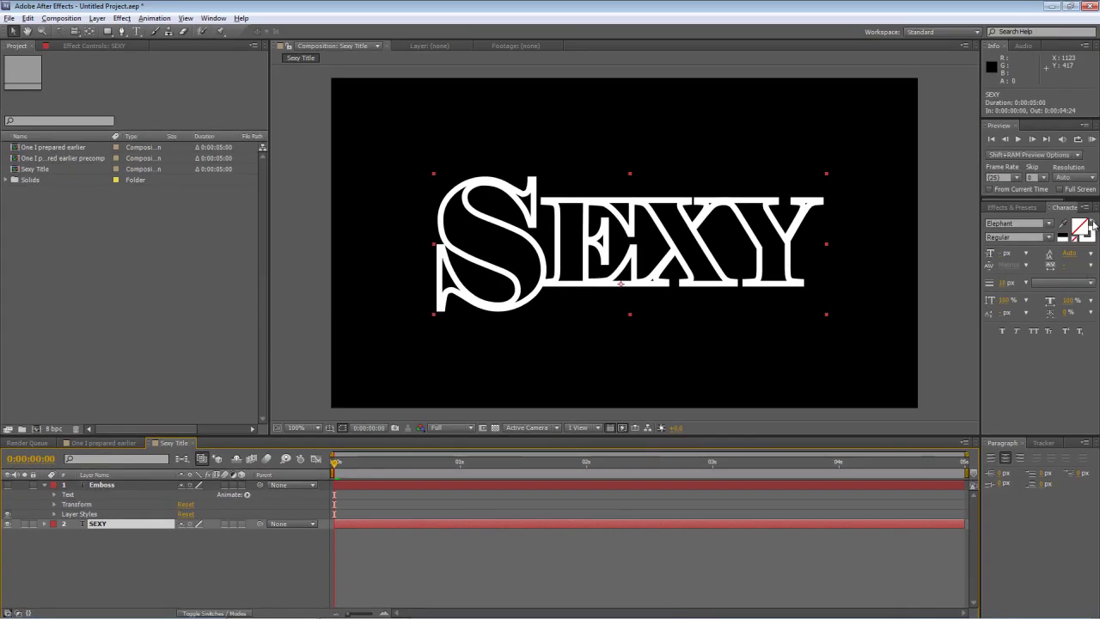
- Swap SEXY to a solid fill and set the fill colour to light cyan
click(1091, 222)
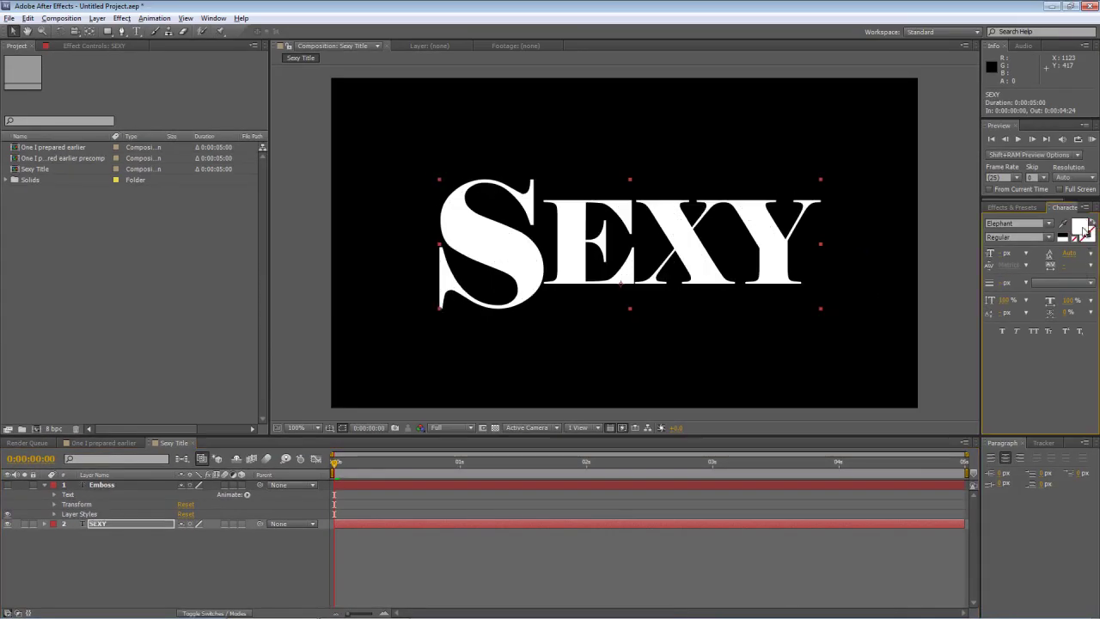
click(1081, 226)
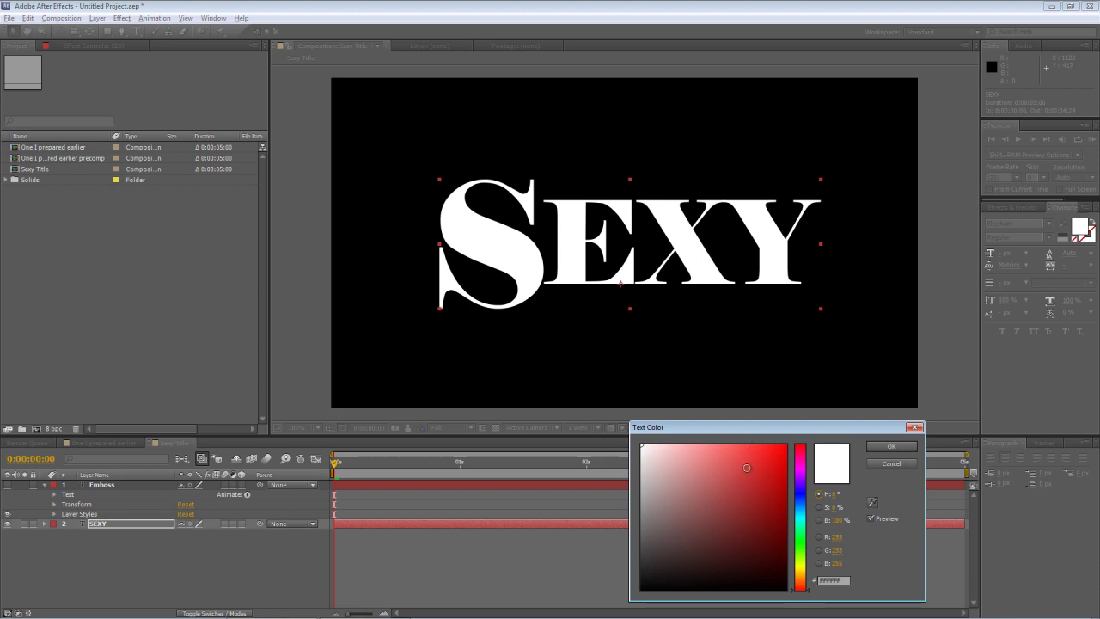
click(800, 518)
drag(761, 507, 716, 445)
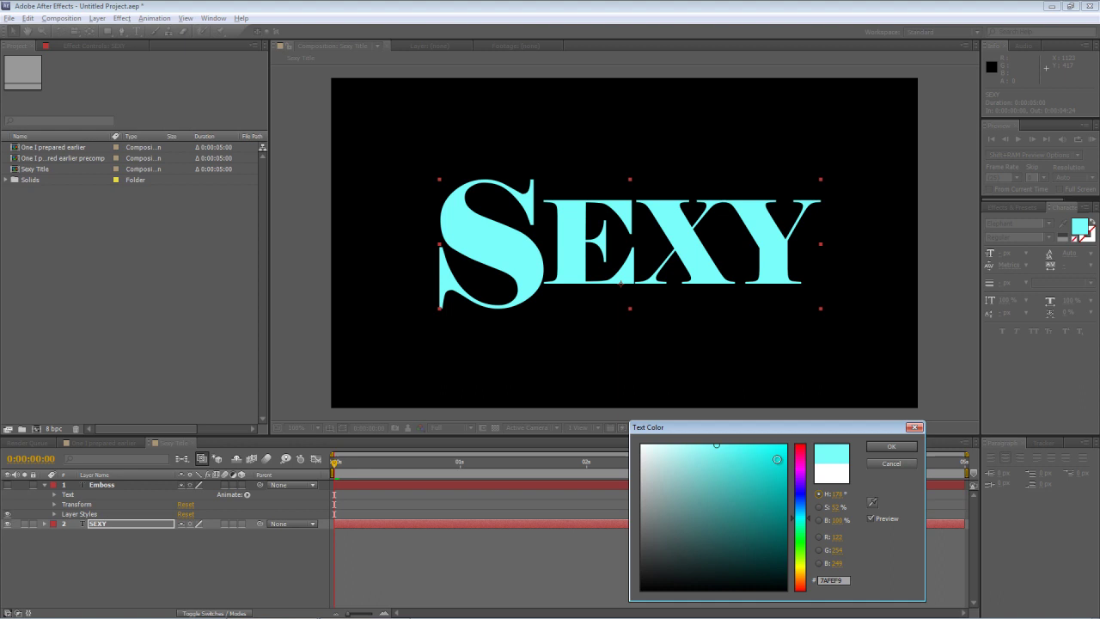
click(892, 446)
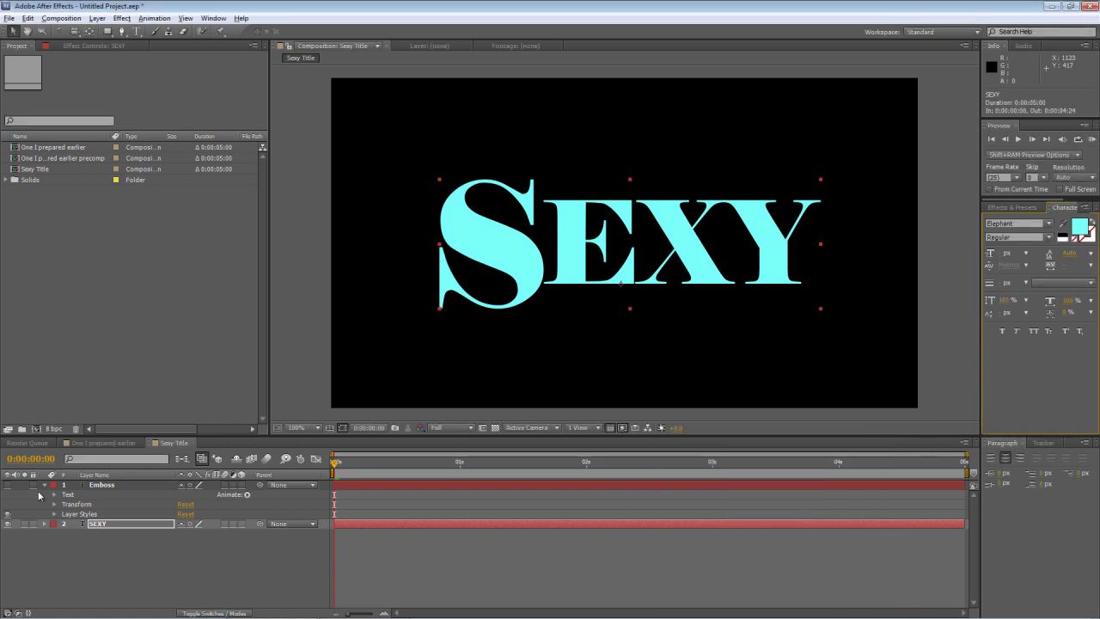
- Make Emboss visible again and give it a Drop Shadow layer style
click(8, 487)
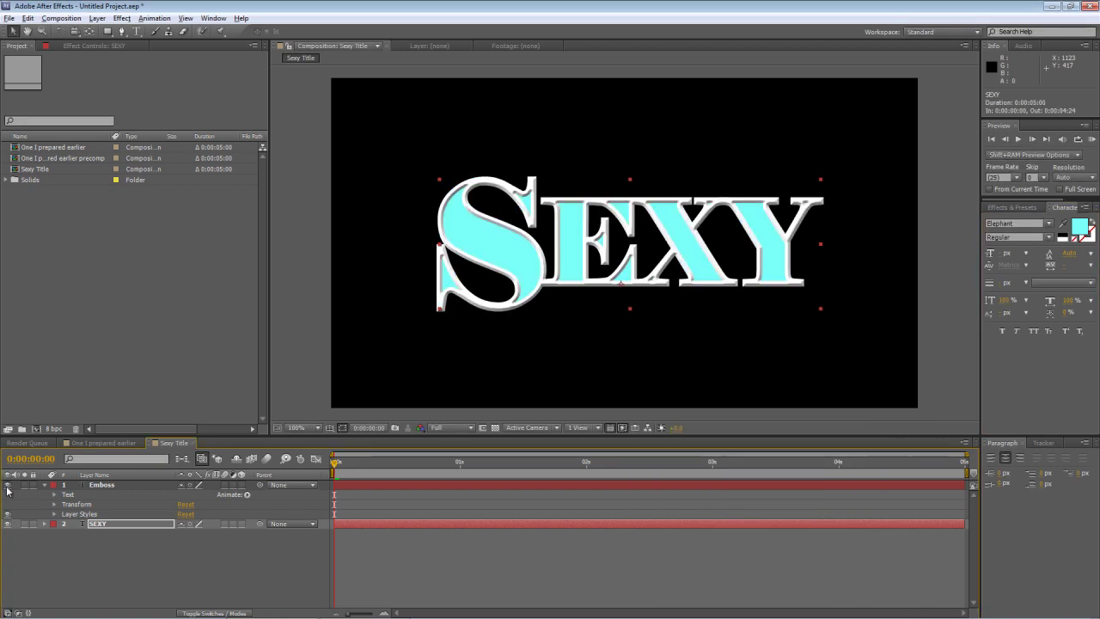
click(123, 577)
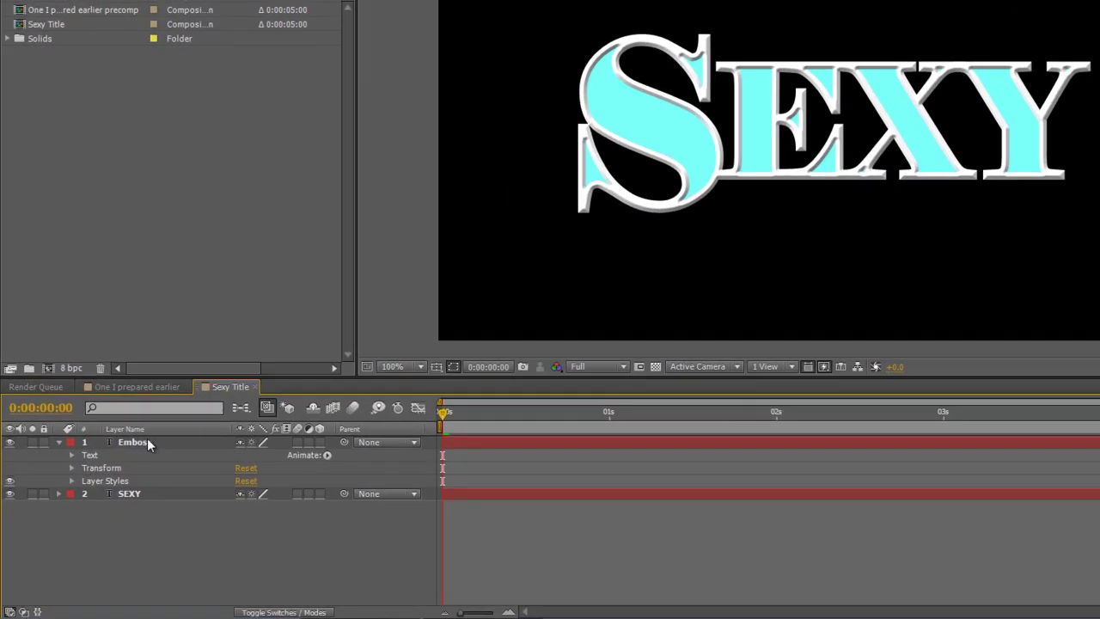
right_click(108, 482)
mouse_move(234, 115)
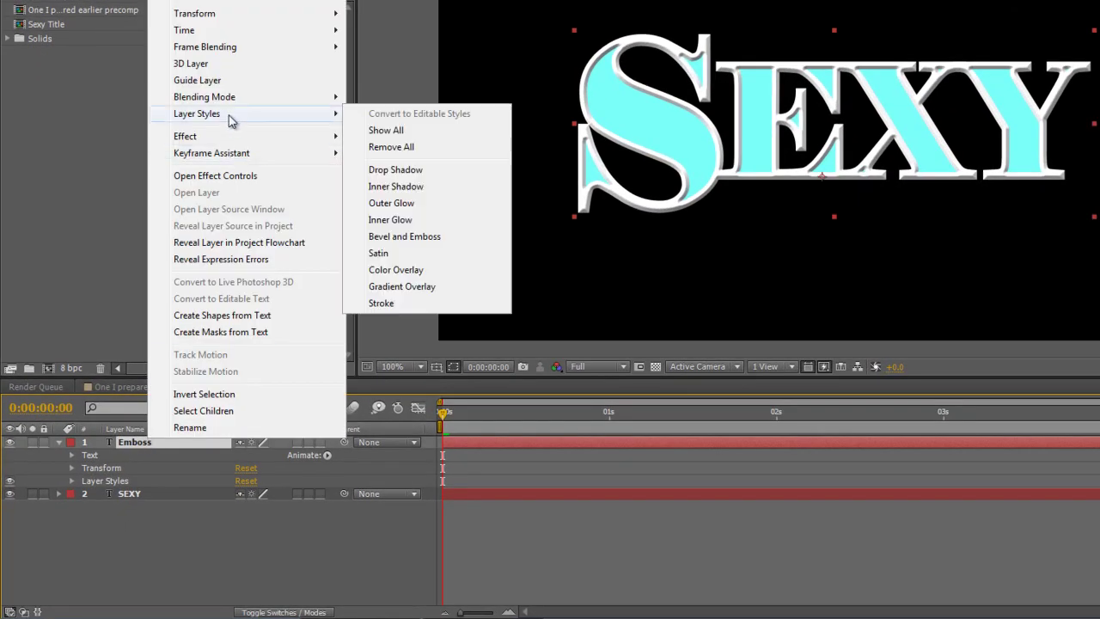
click(383, 169)
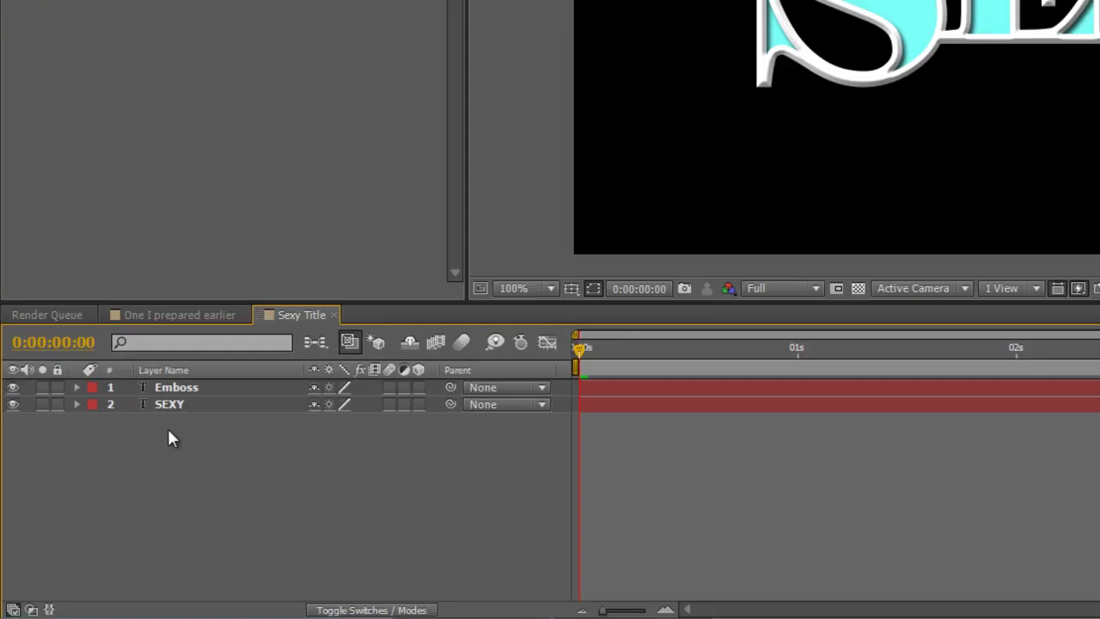
- Duplicate the SEXY layer and rename the copy 'Crystals'
click(107, 496)
key(Return)
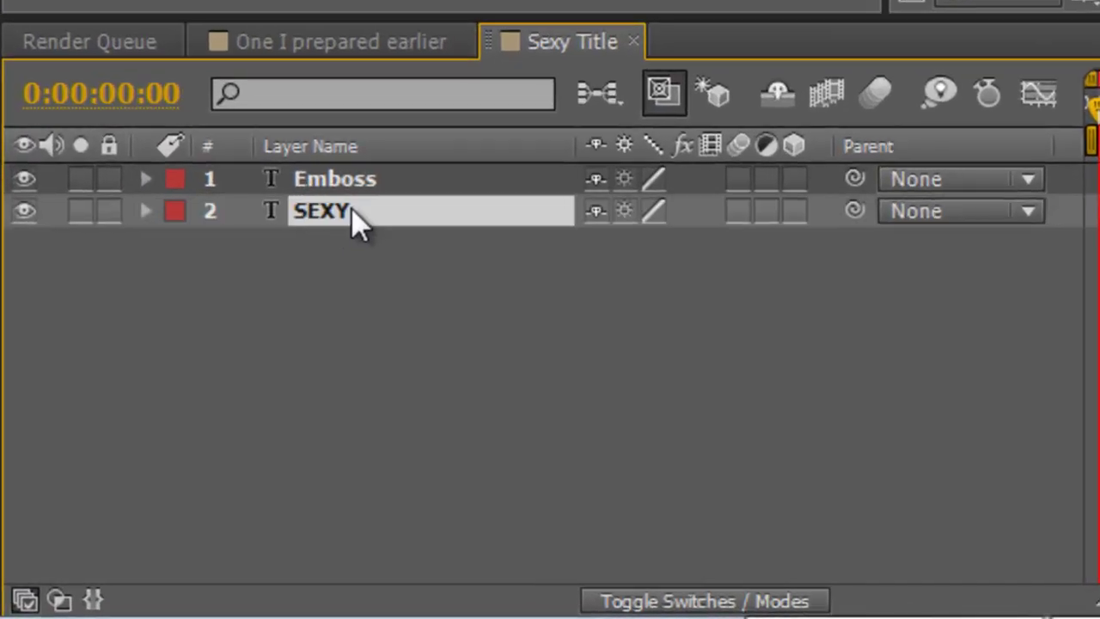
key(ctrl+d)
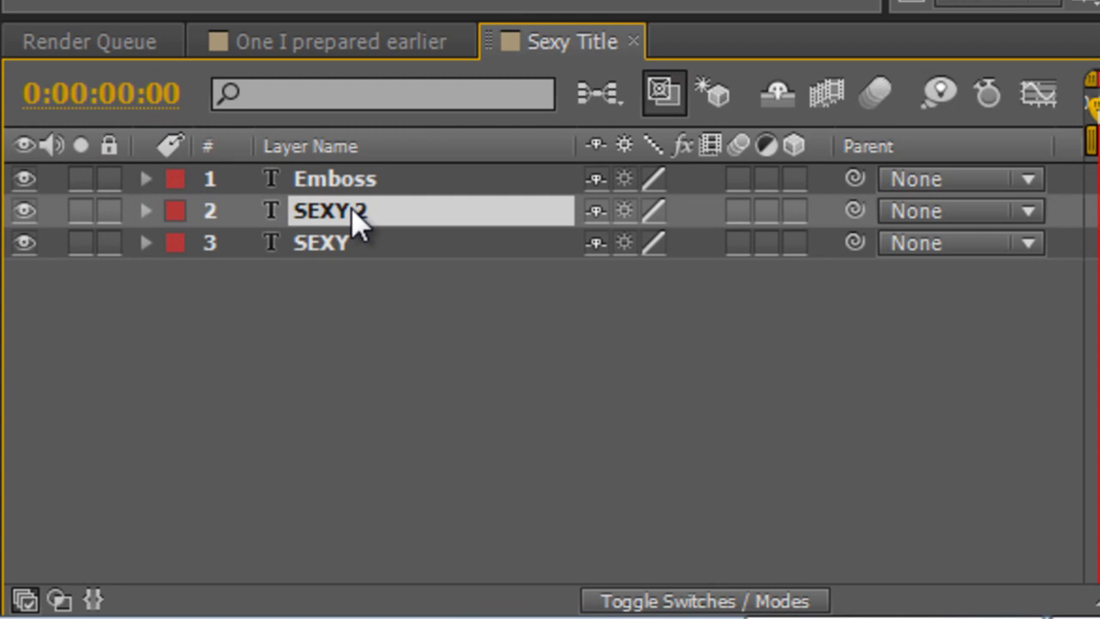
key(Return)
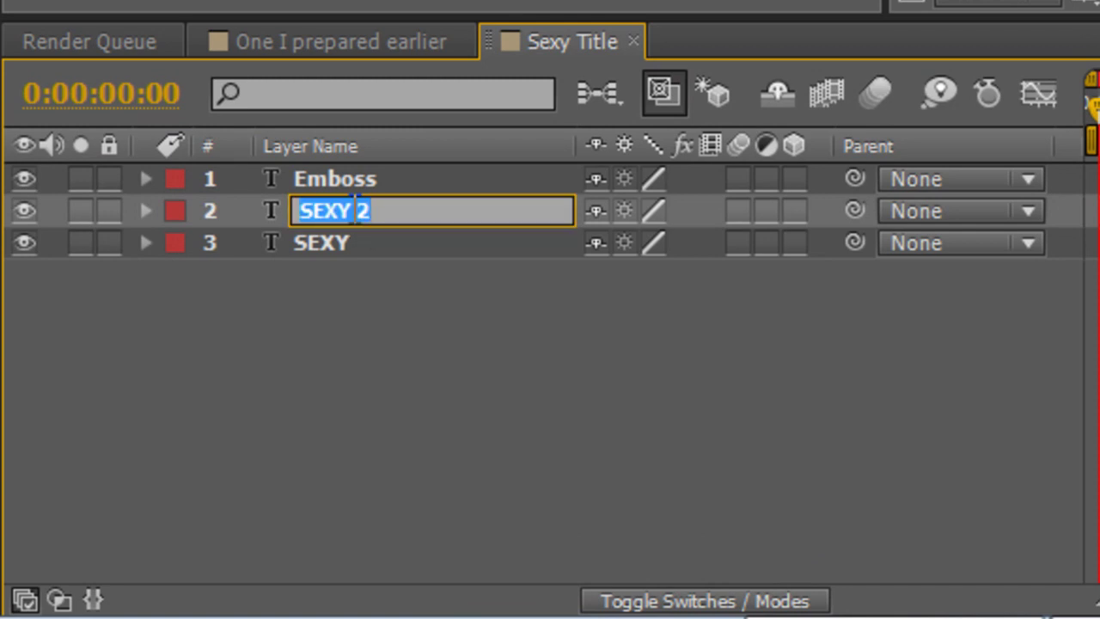
text(Crystal)
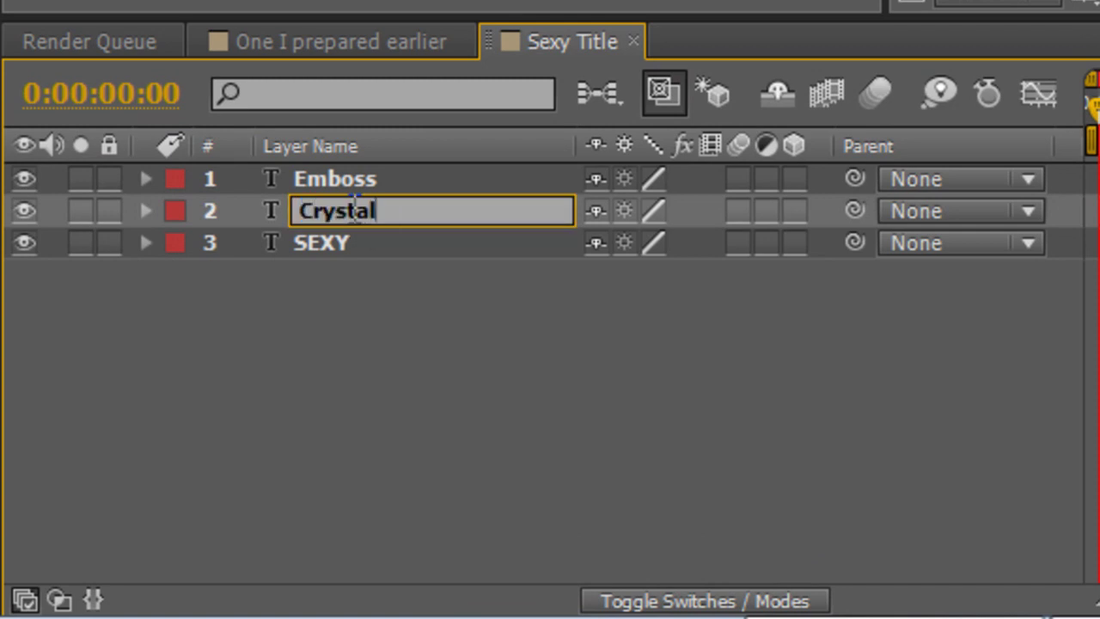
text(s)
click(507, 391)
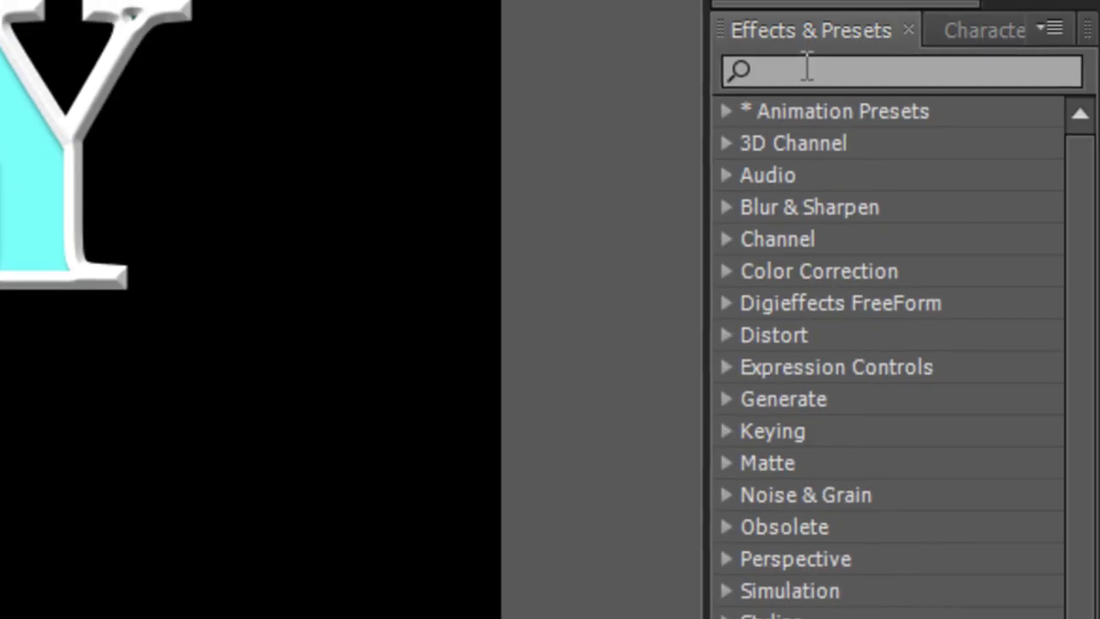
- Apply the Cell Pattern effect, found by searching 'cell', to the Crystals layer
click(807, 69)
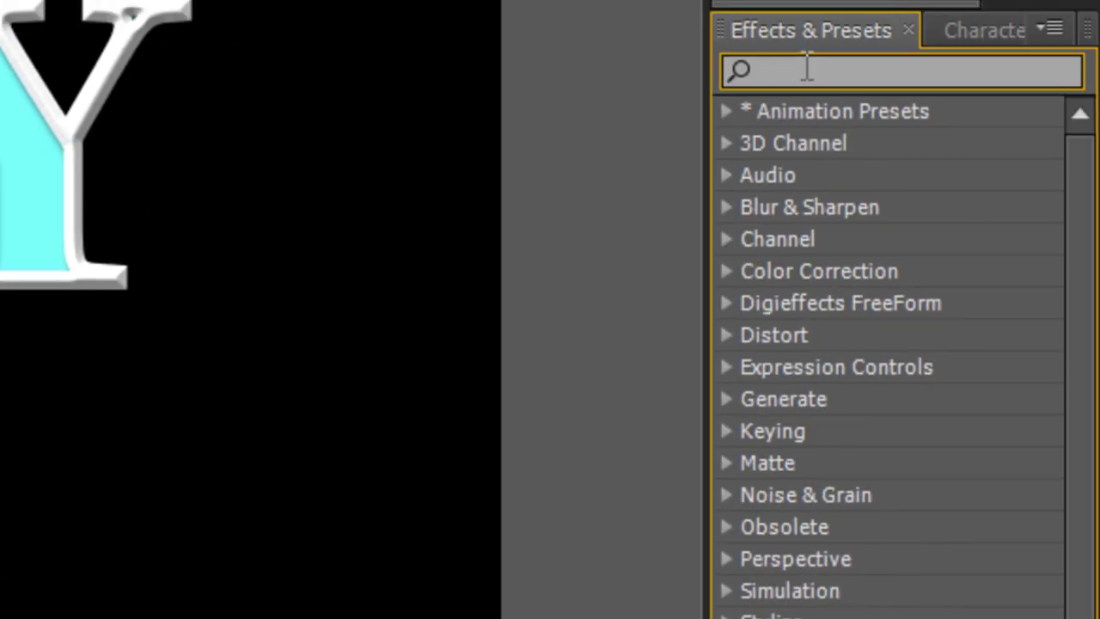
text(cell)
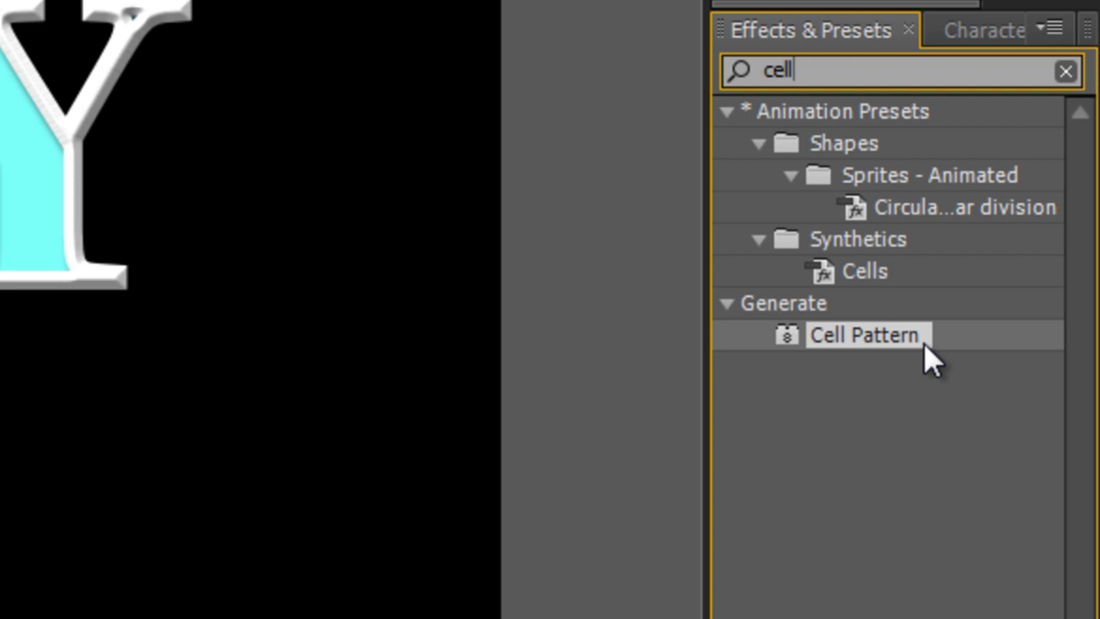
drag(923, 343, 0, 618)
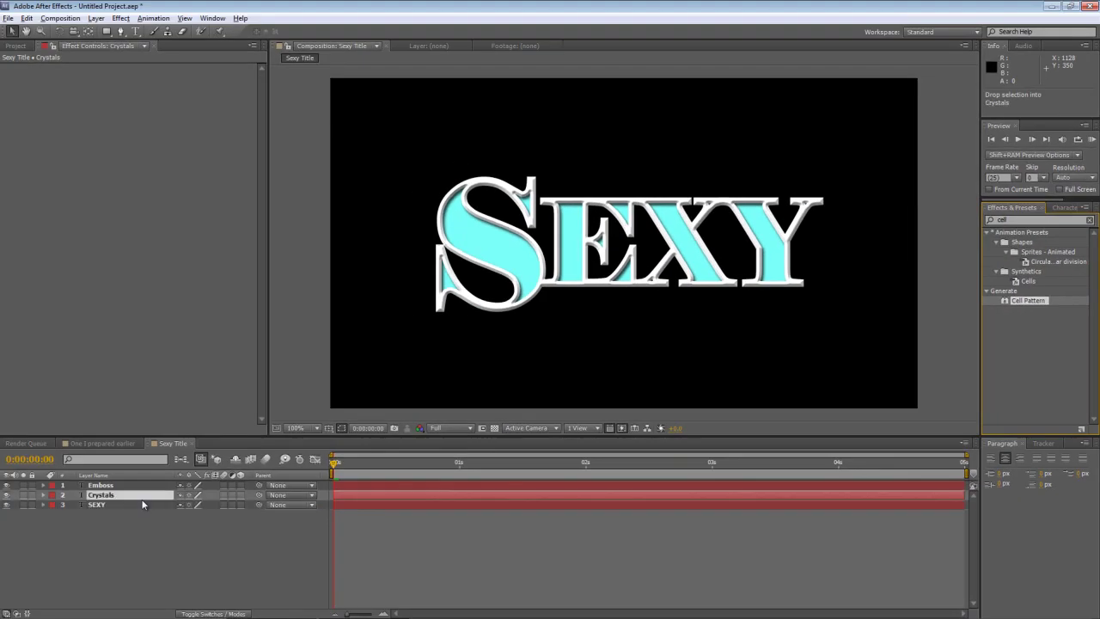
drag(143, 505, 141, 495)
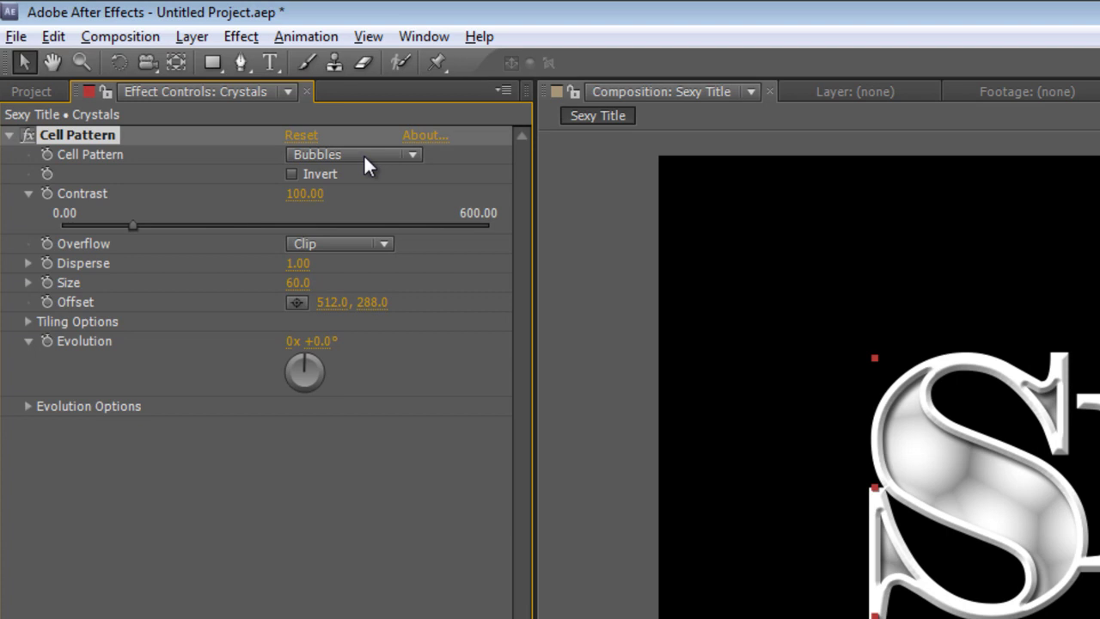
- Set Cell Pattern to Mixed Crystals with Contrast 300 and Disperse 0
click(364, 157)
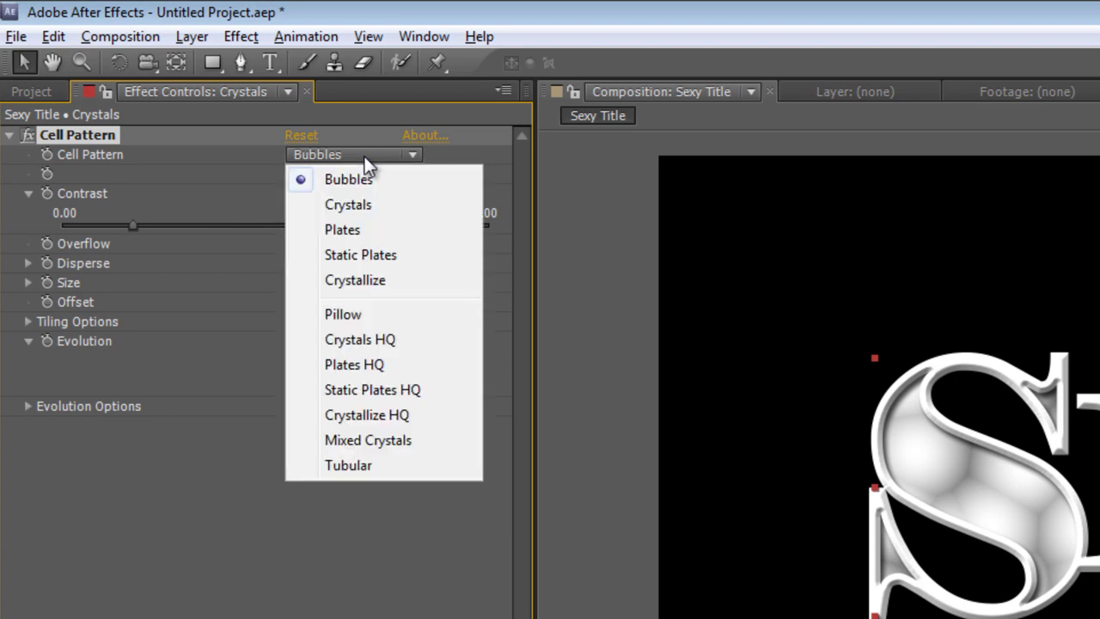
click(405, 439)
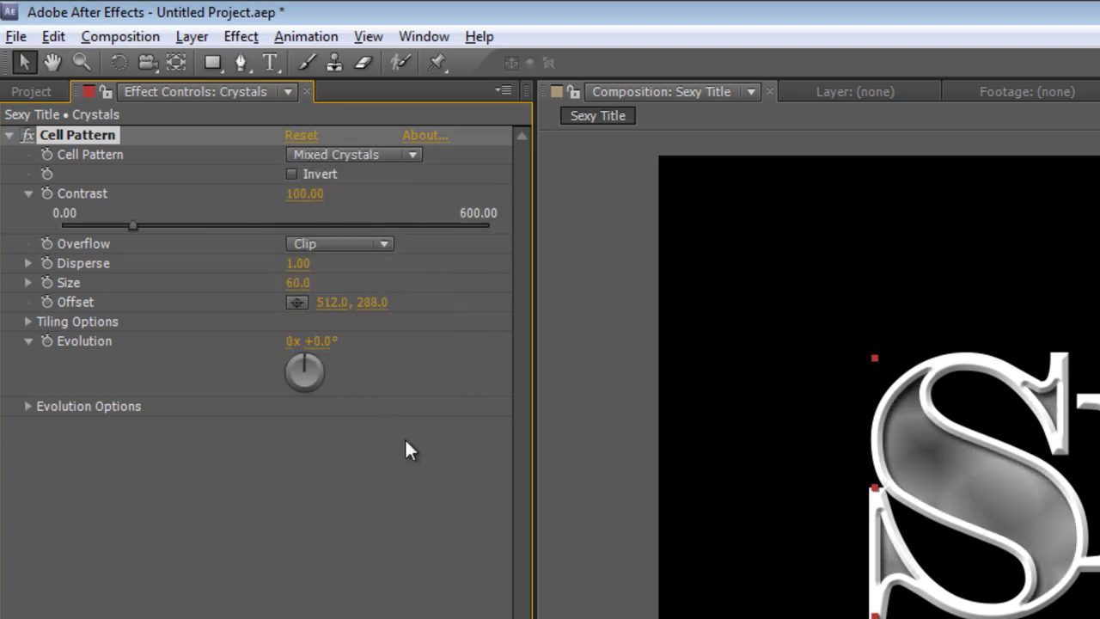
click(304, 196)
text(300)
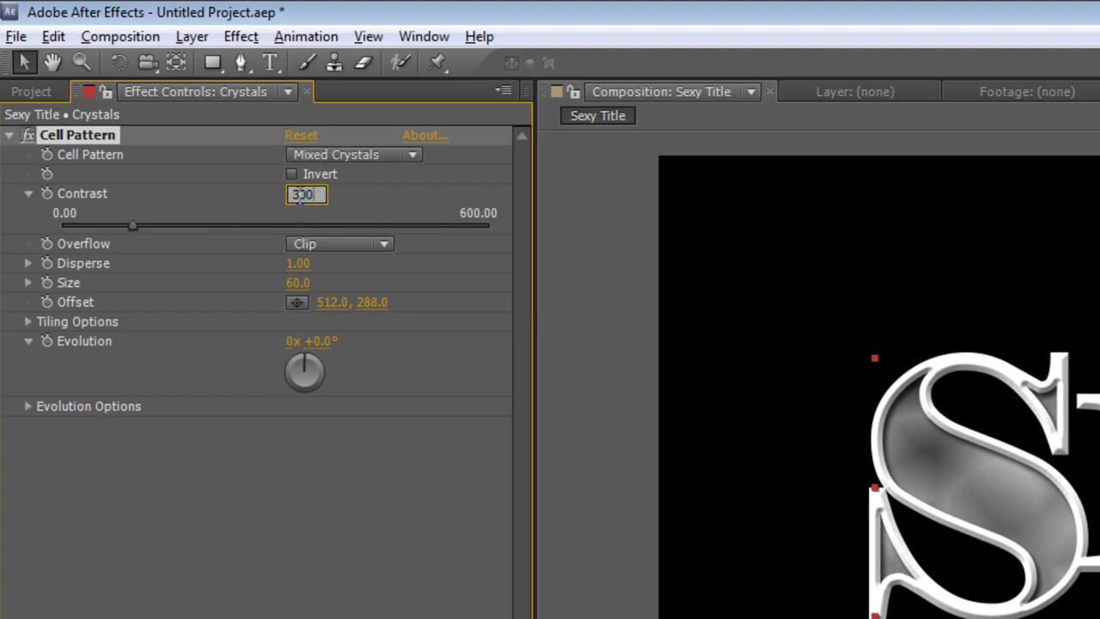
key(Return)
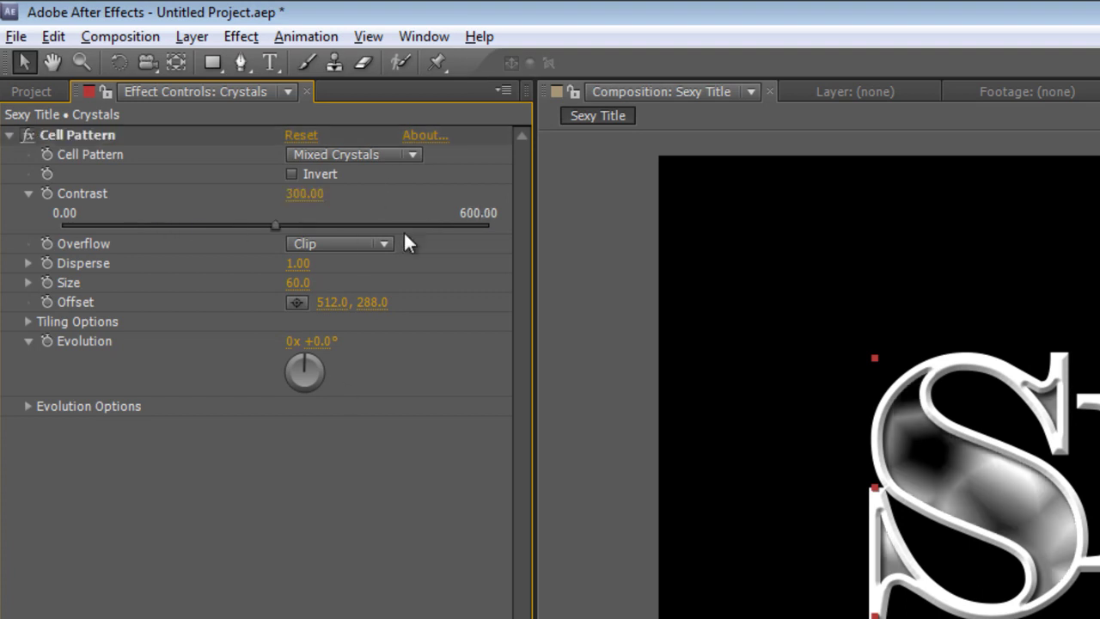
click(292, 266)
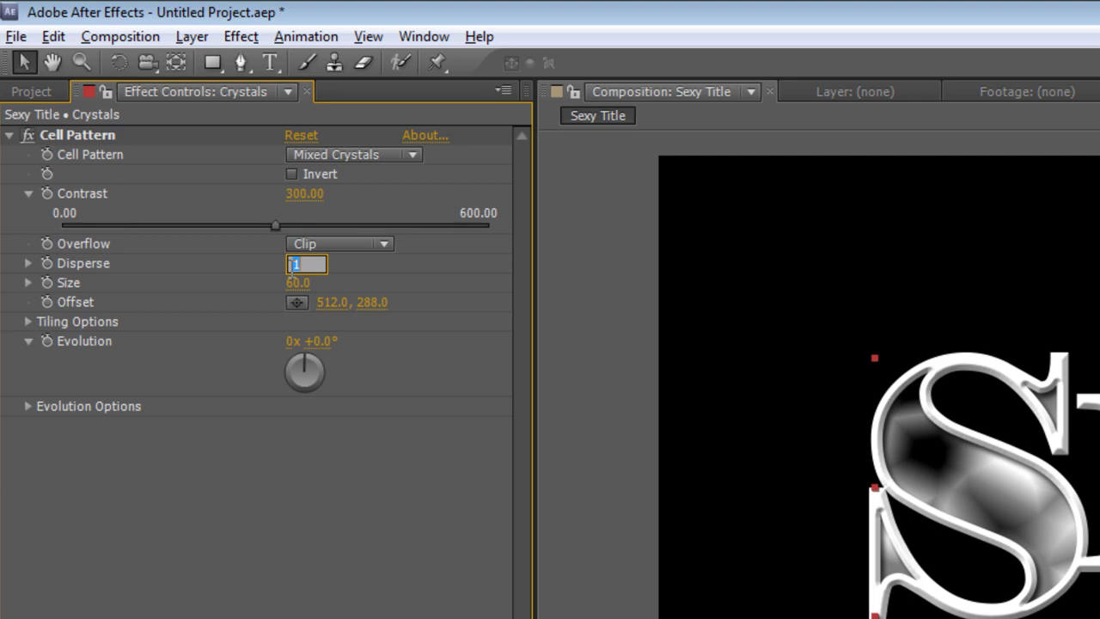
text(0)
click(287, 492)
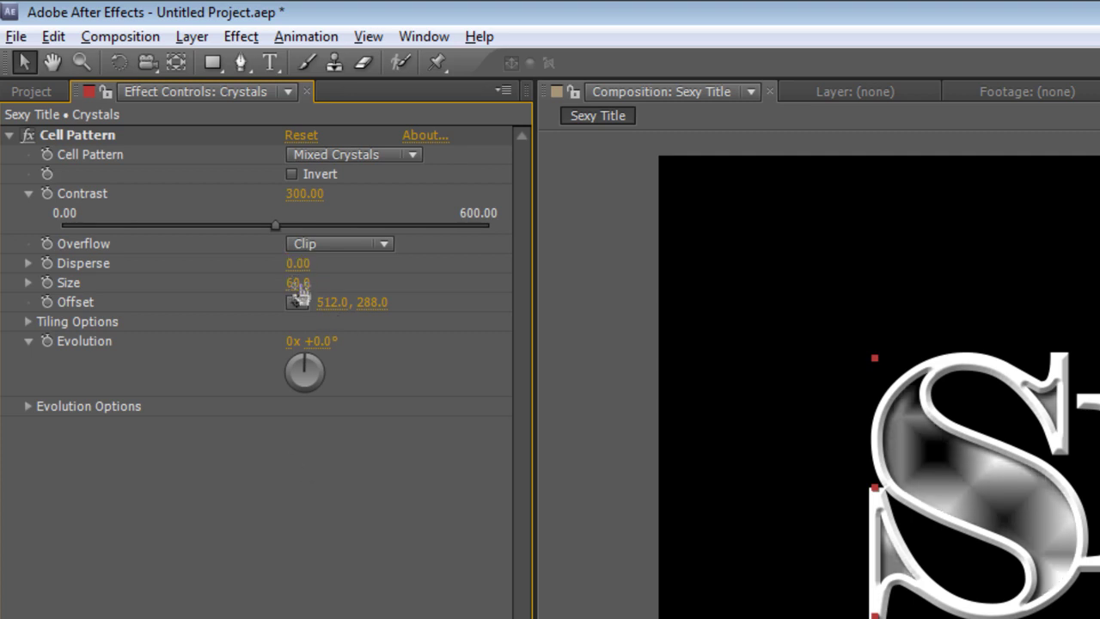
- Reduce the Cell Pattern Size from 60 to 20
drag(299, 294, 257, 277)
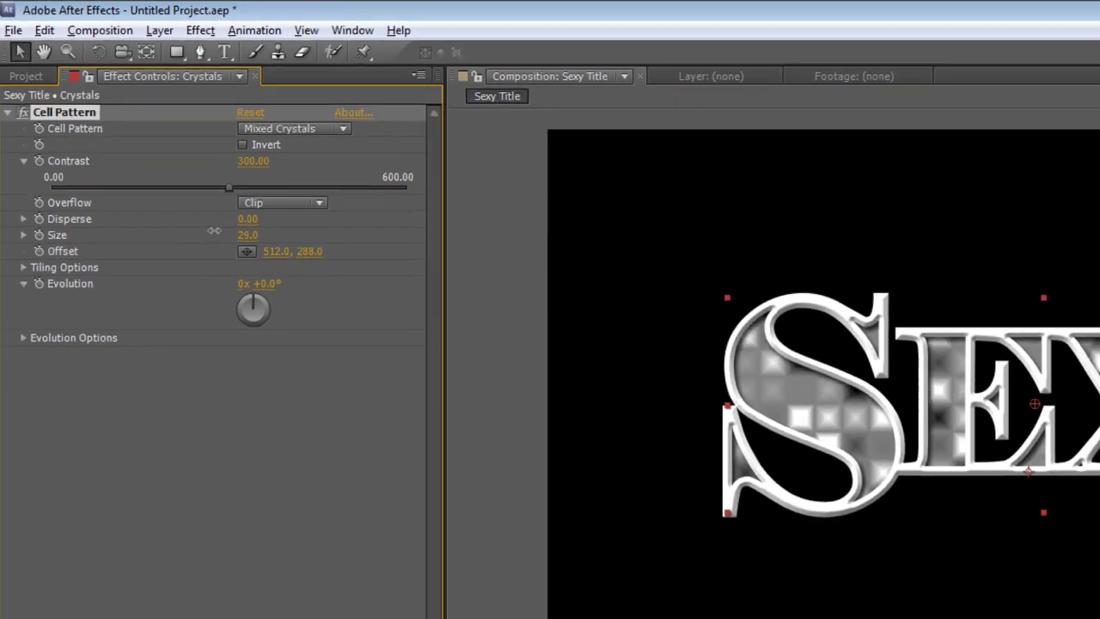
drag(214, 230, 211, 230)
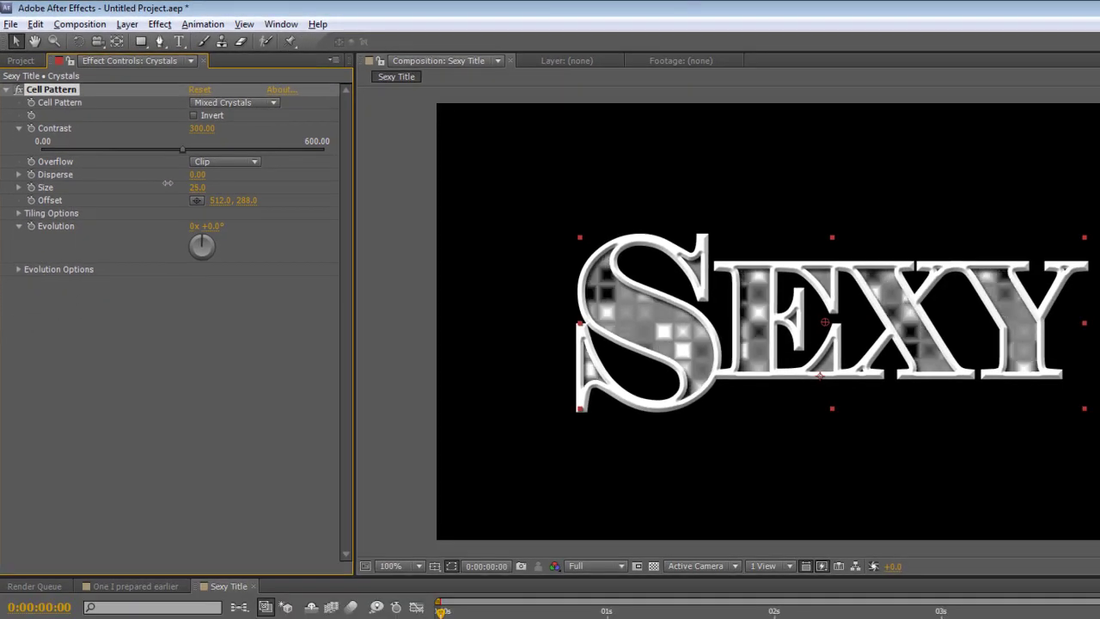
drag(168, 183, 166, 183)
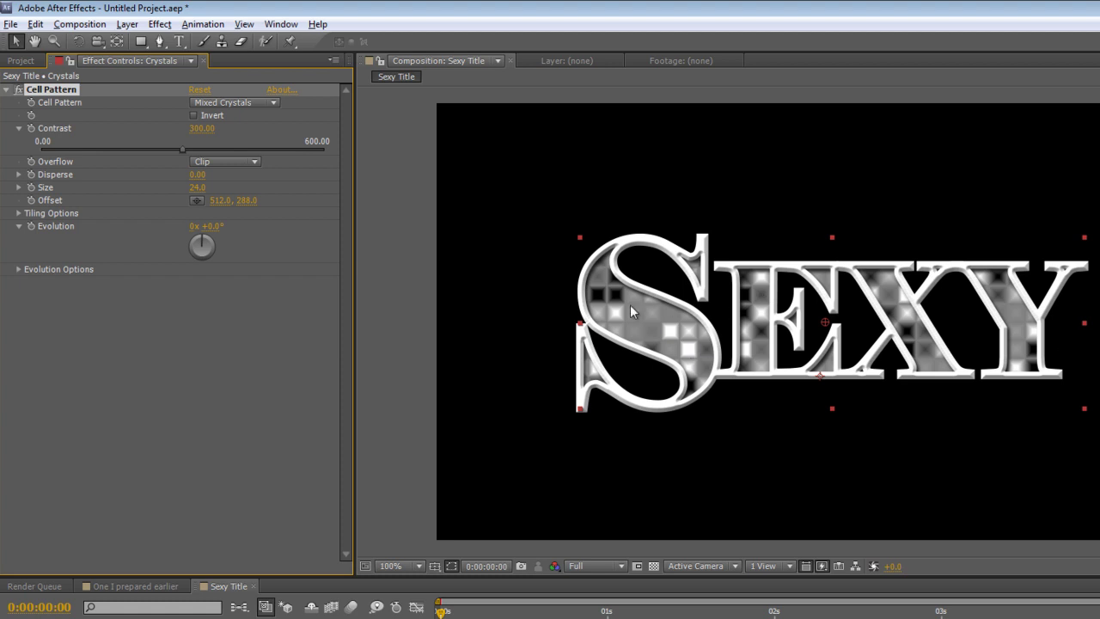
click(197, 187)
text(20)
key(Return)
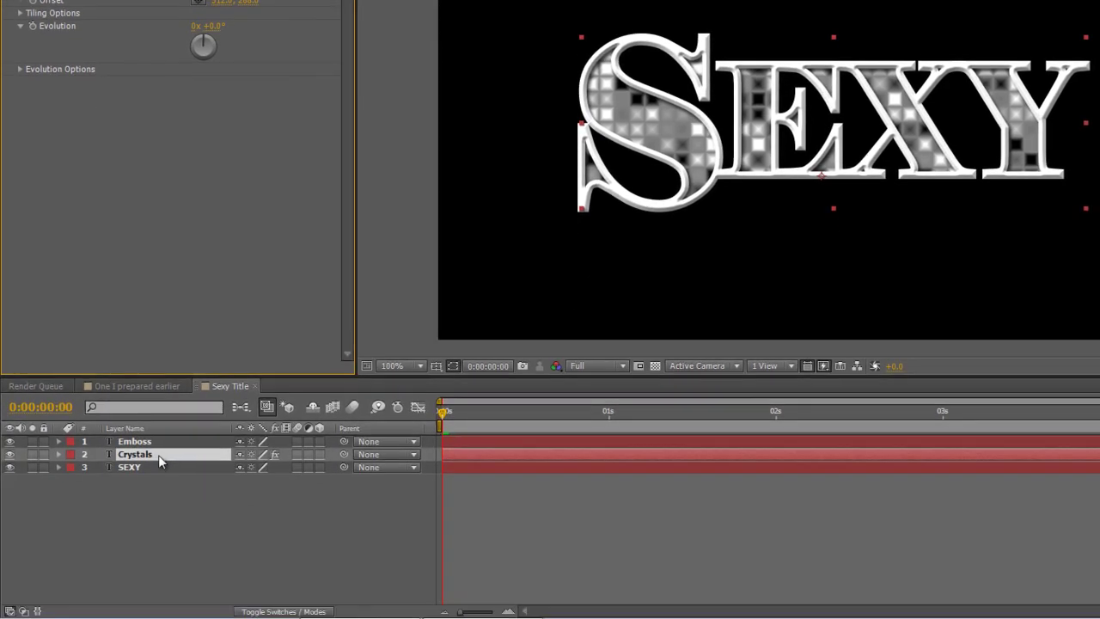
- Set the Crystals layer's blending mode to Lighten
right_click(158, 462)
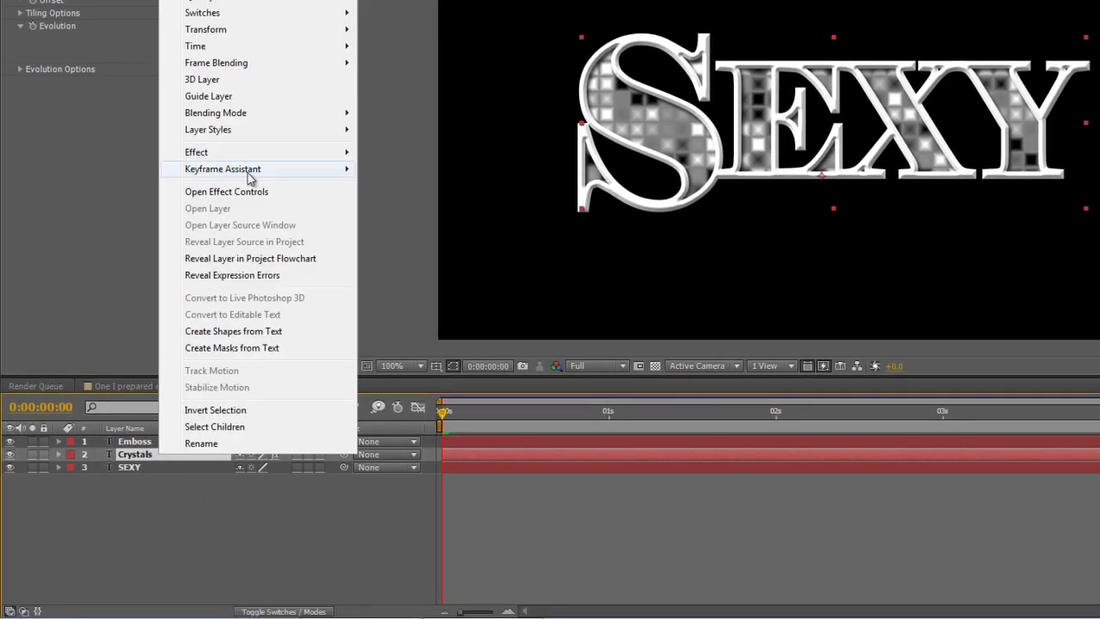
mouse_move(254, 115)
click(416, 131)
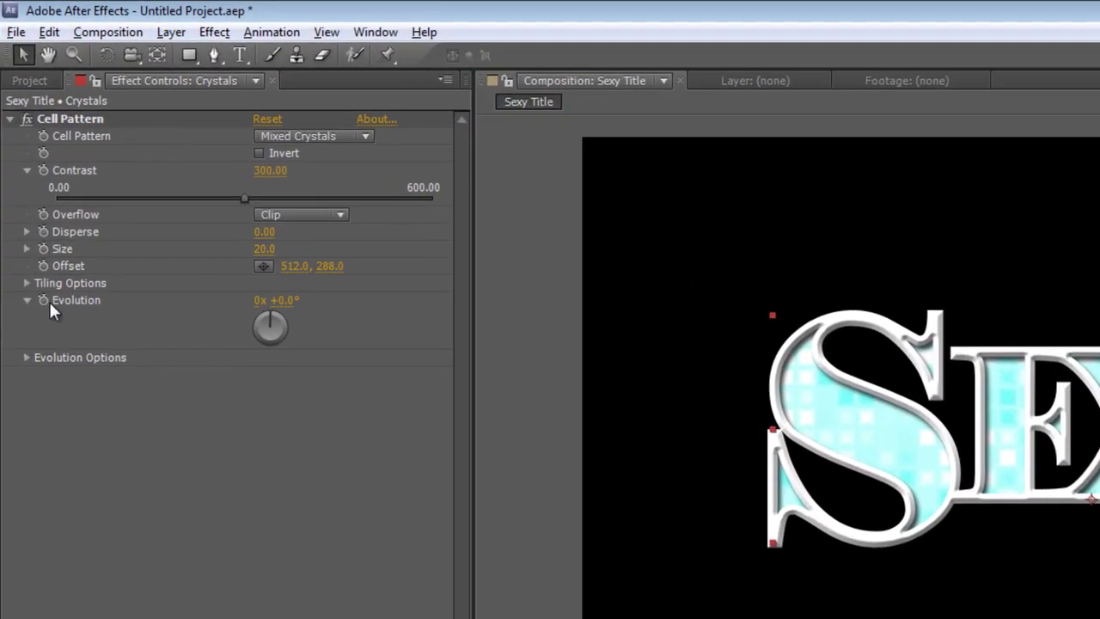
- Keyframe Evolution from the first frame to 1 revolution at the last frame
click(43, 300)
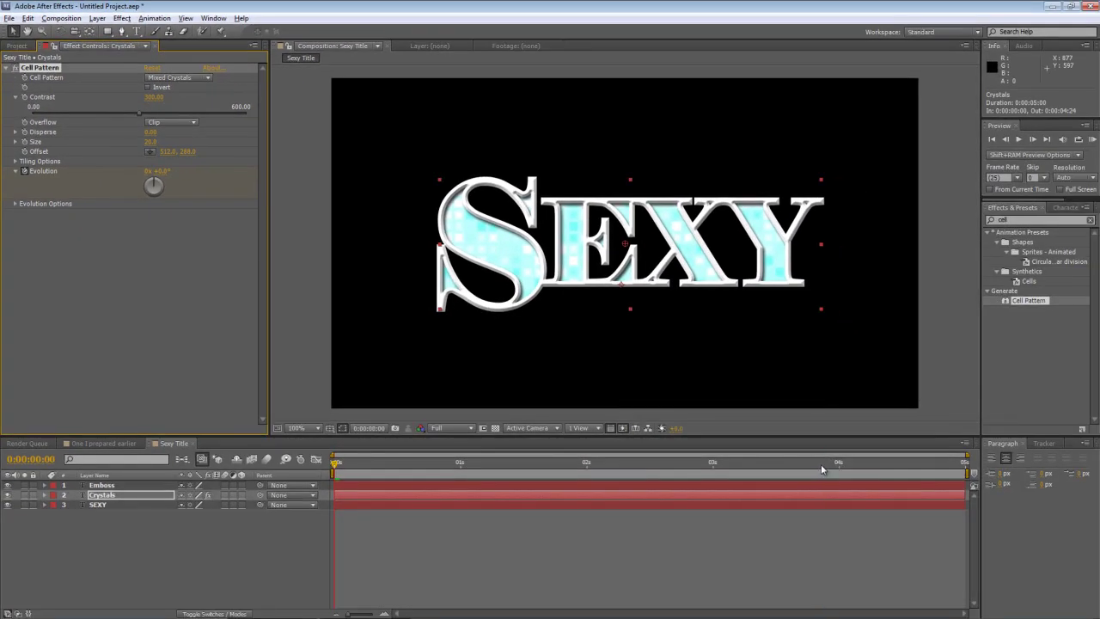
drag(986, 476, 988, 475)
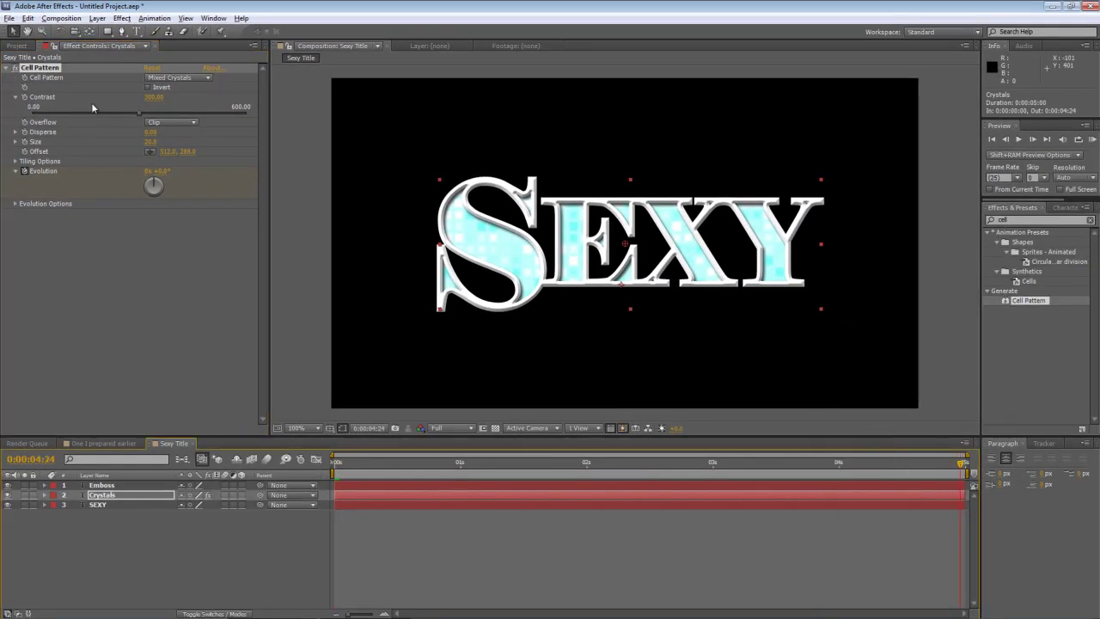
click(148, 172)
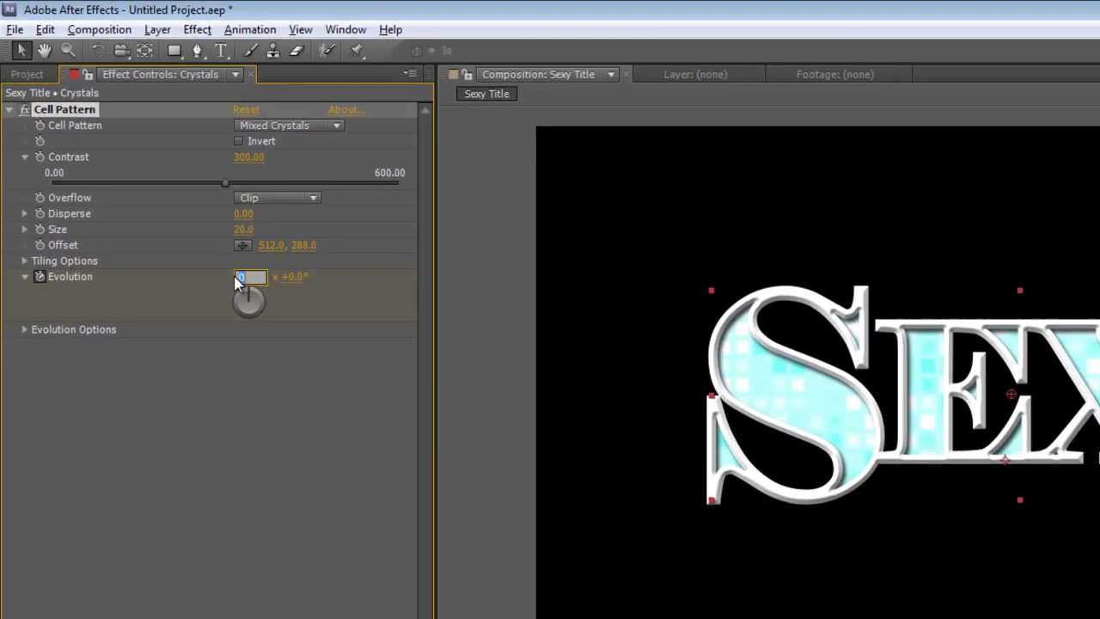
text(1)
click(261, 419)
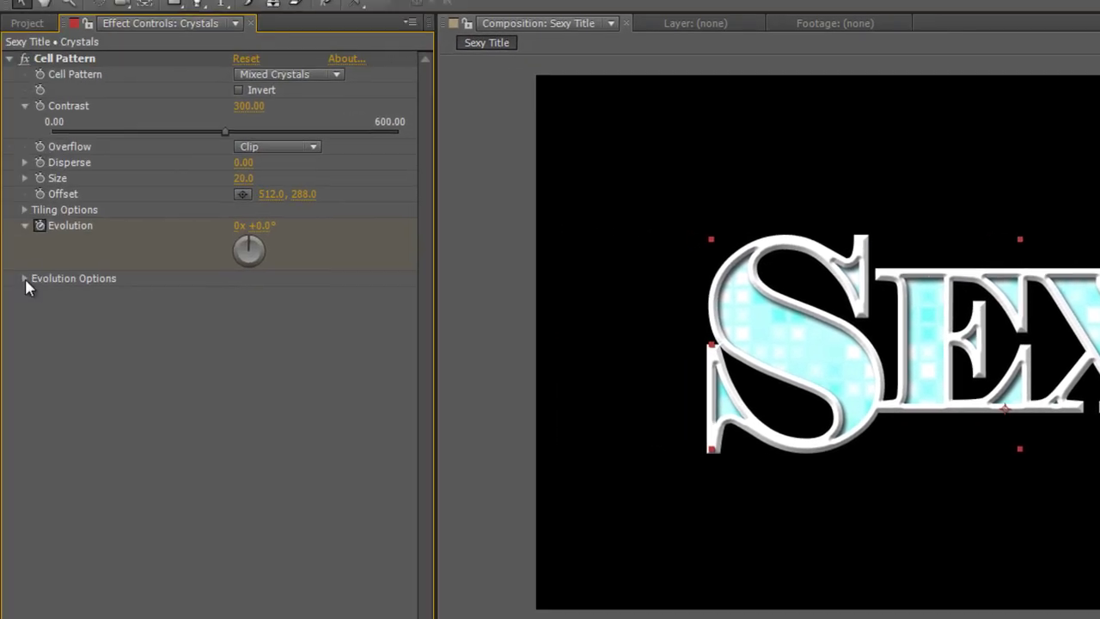
- Enable Cycle Evolution and check the loop between the last and first frames
click(25, 278)
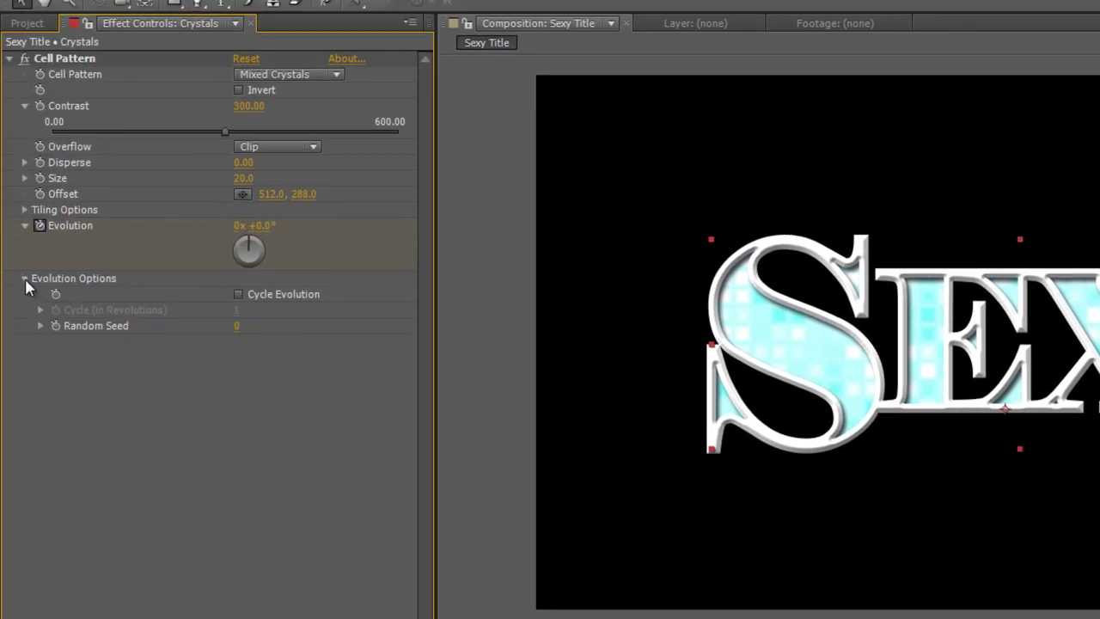
click(239, 294)
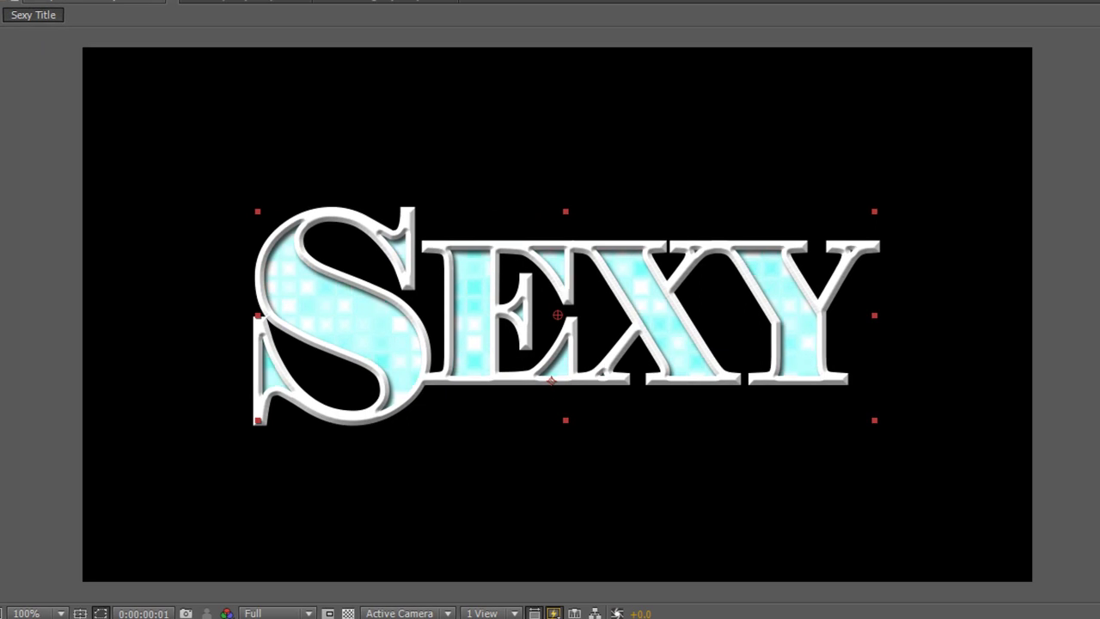
key(End)
key(Home)
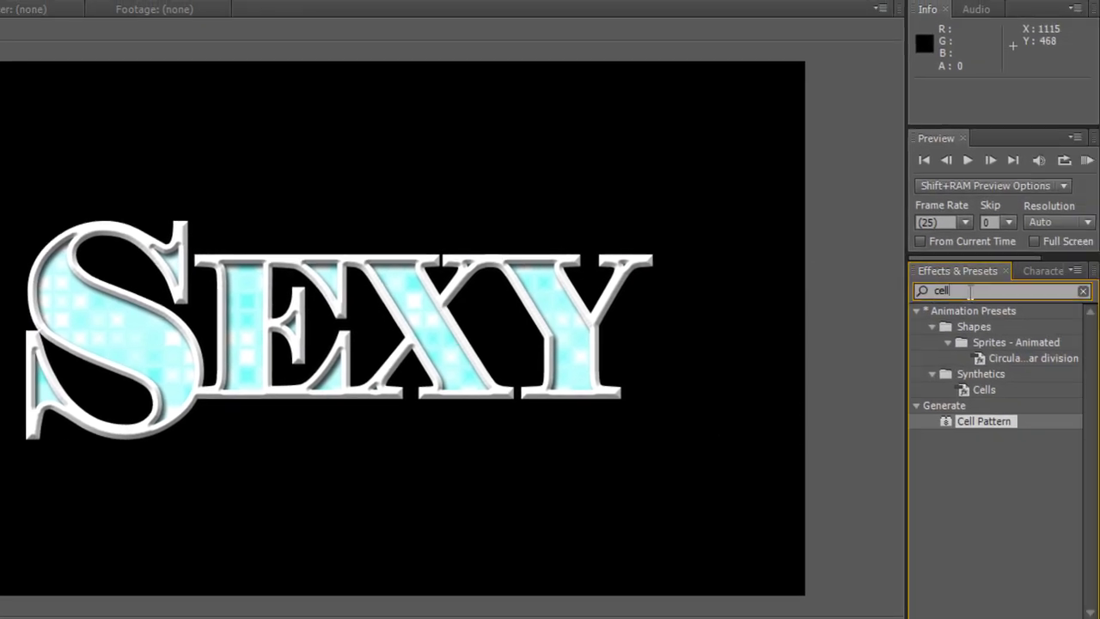
- Apply Glow to the Crystals layer with radius 30 and intensity 1.5, then preview the title
double_click(969, 291)
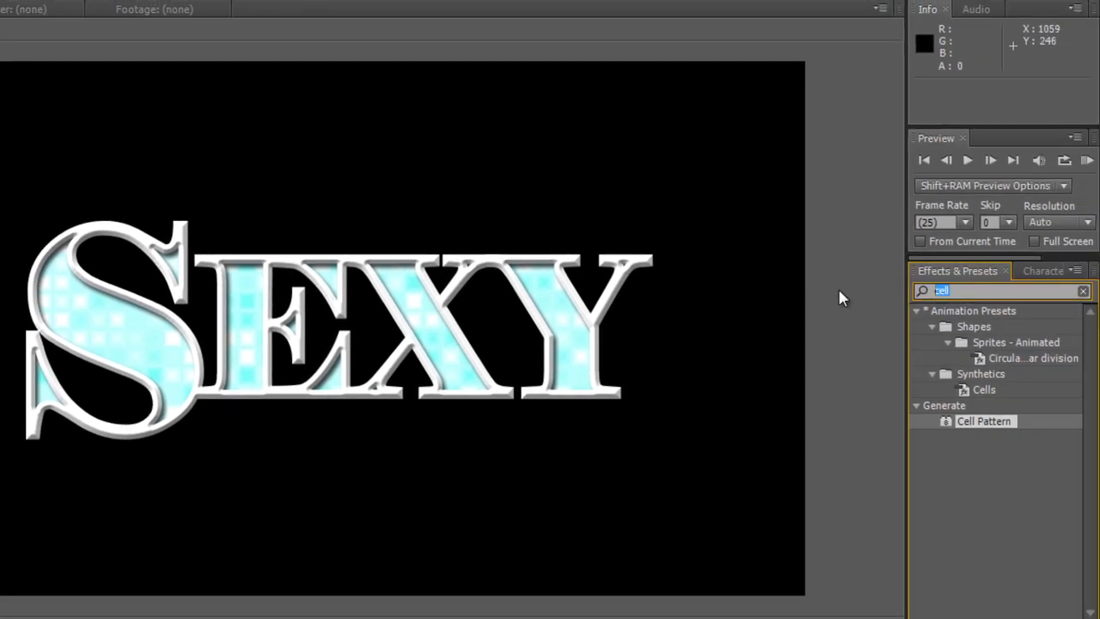
text(glow)
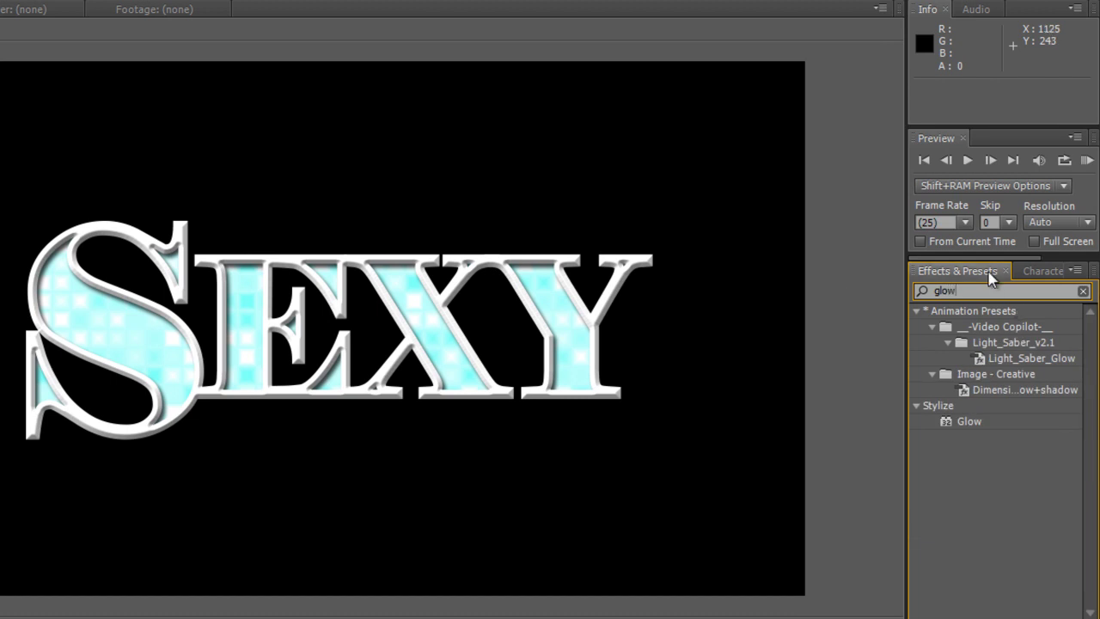
drag(969, 421, 247, 421)
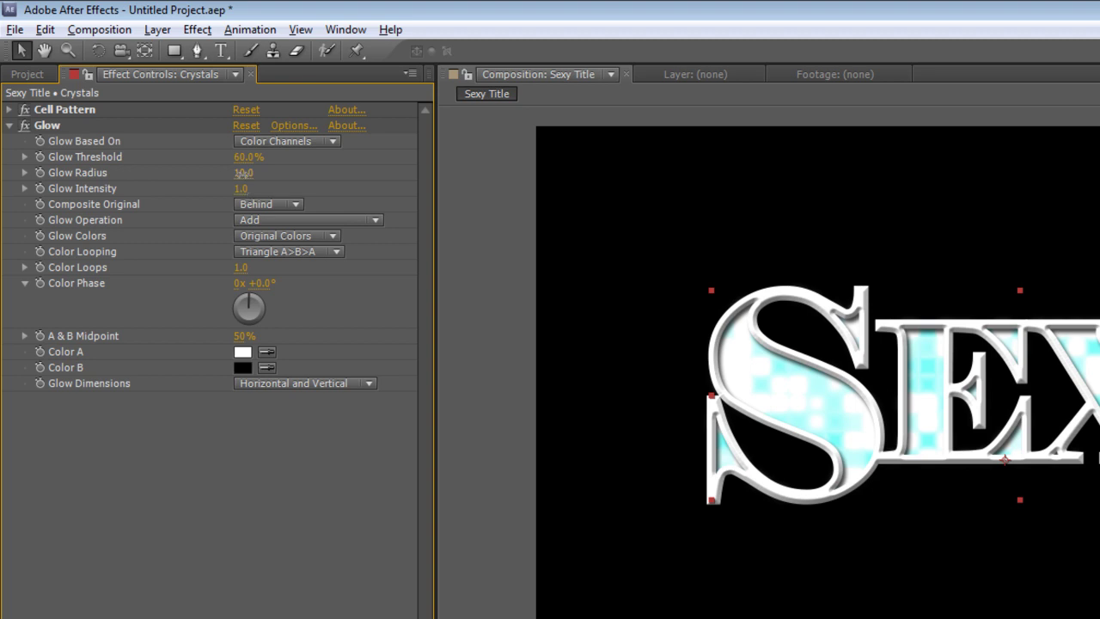
drag(241, 173, 259, 174)
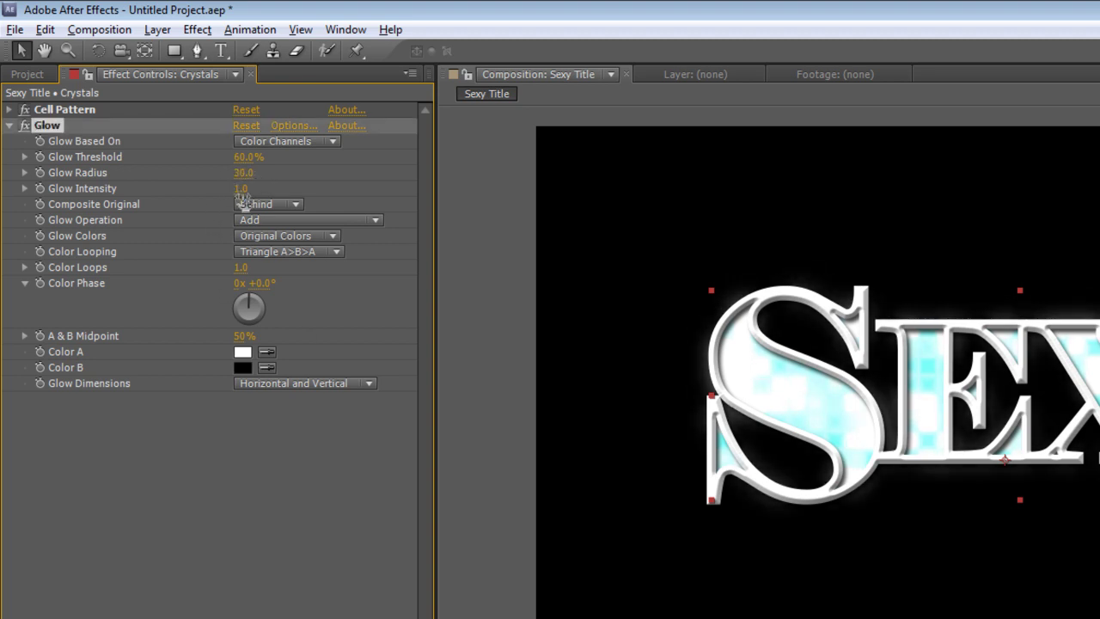
drag(245, 188, 268, 198)
click(244, 188)
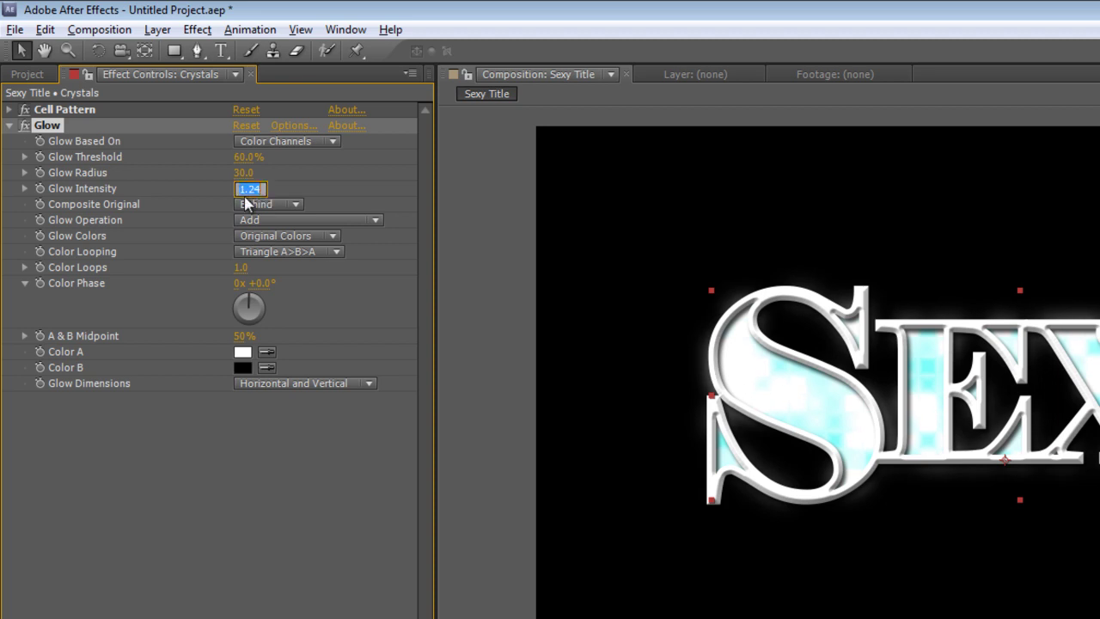
text(1.5)
key(Return)
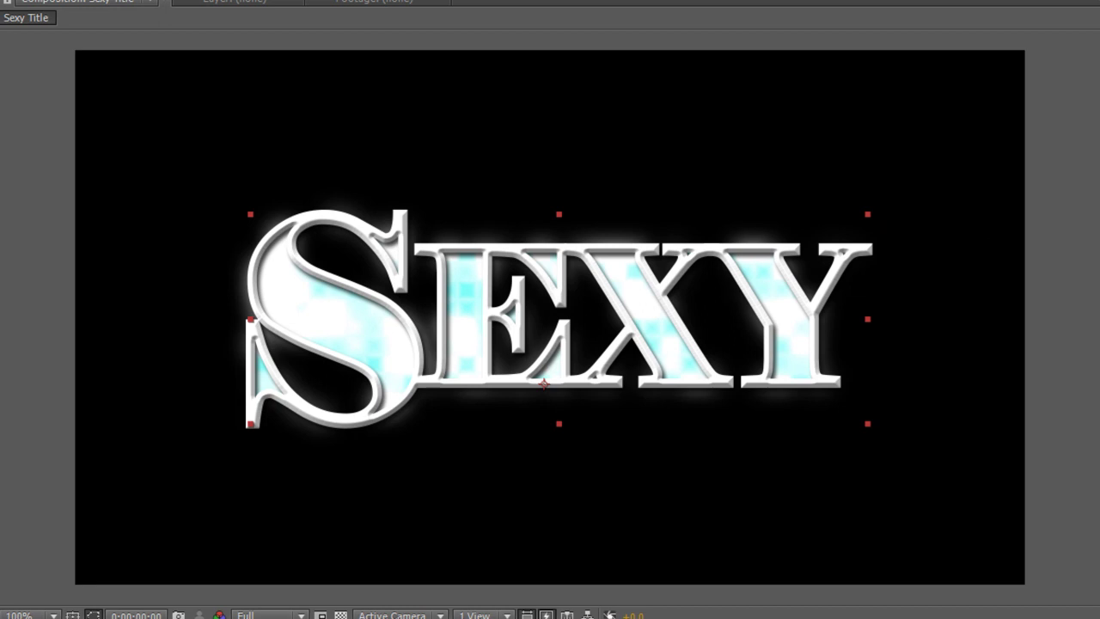
key(space)
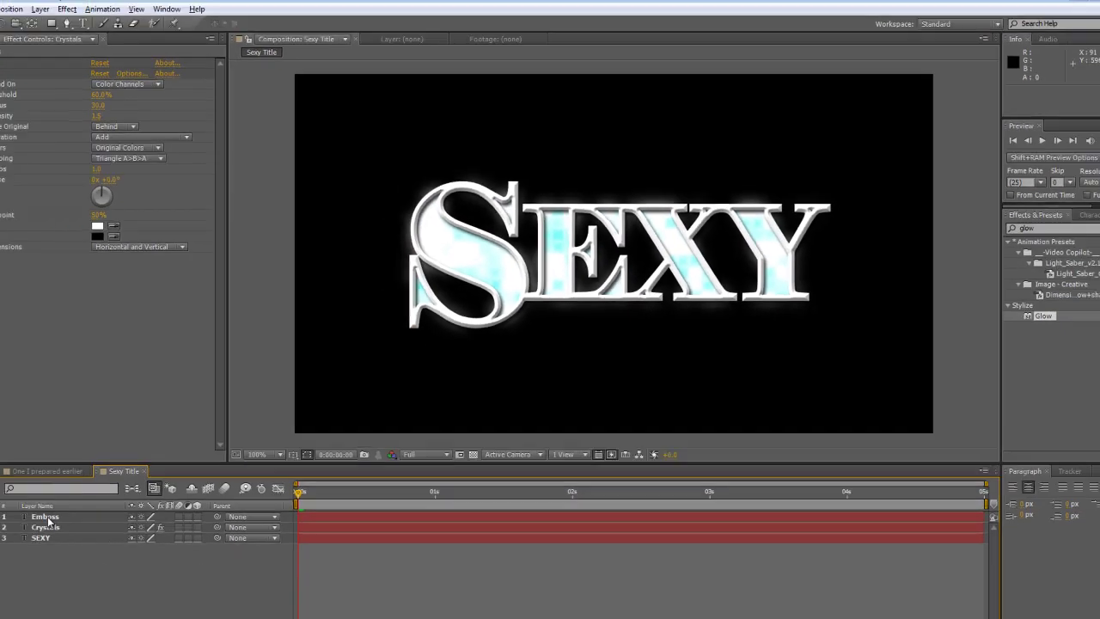
- Add a Satin layer style to the Emboss layer
click(49, 518)
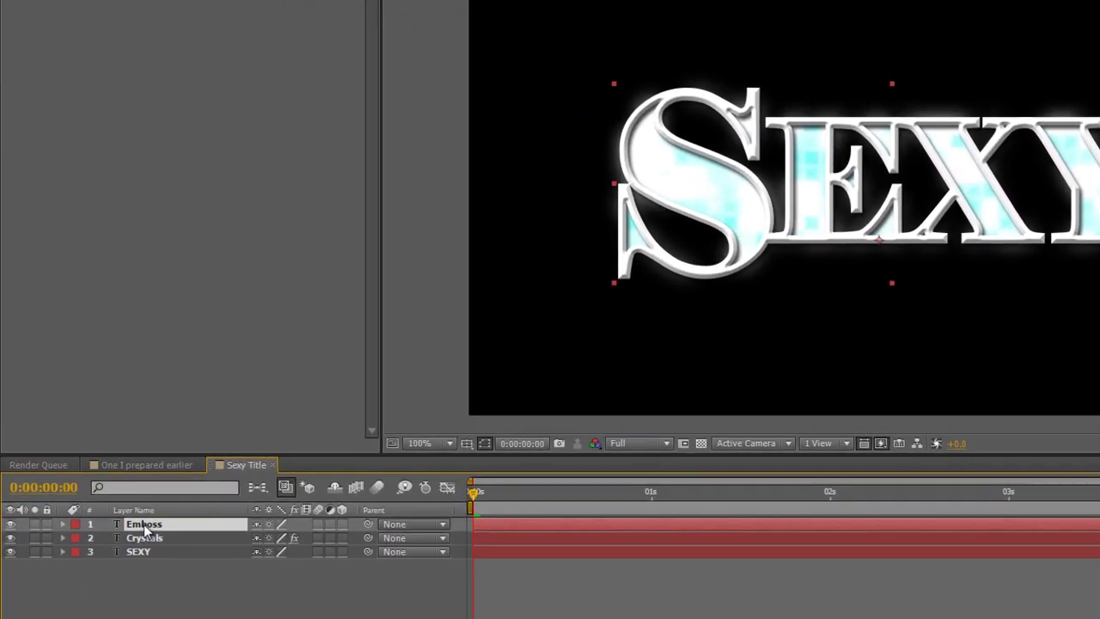
right_click(102, 488)
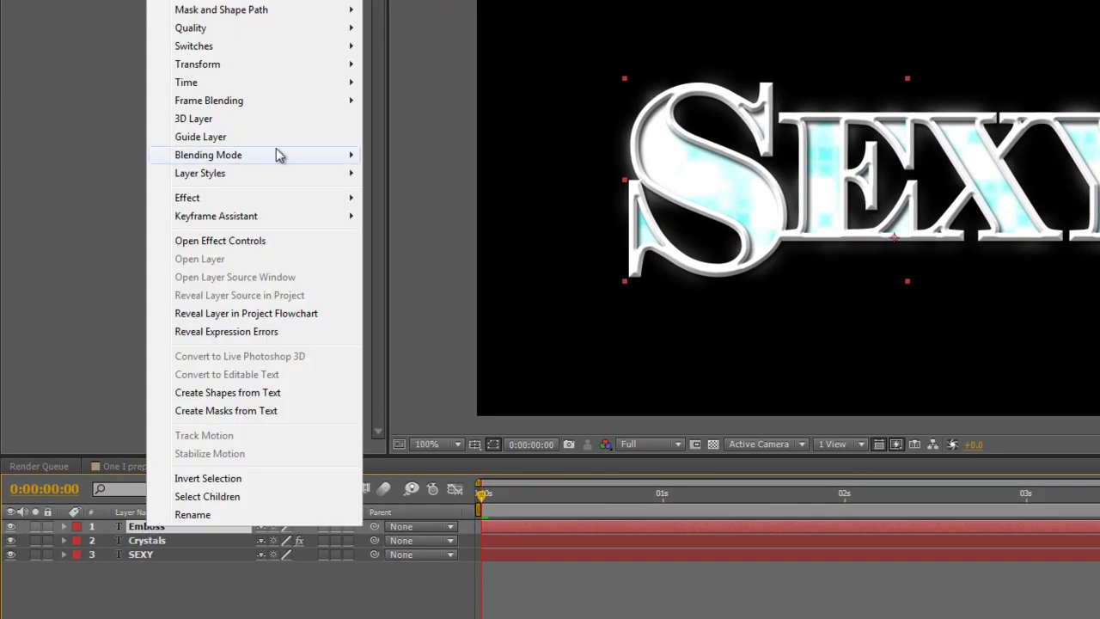
mouse_move(277, 173)
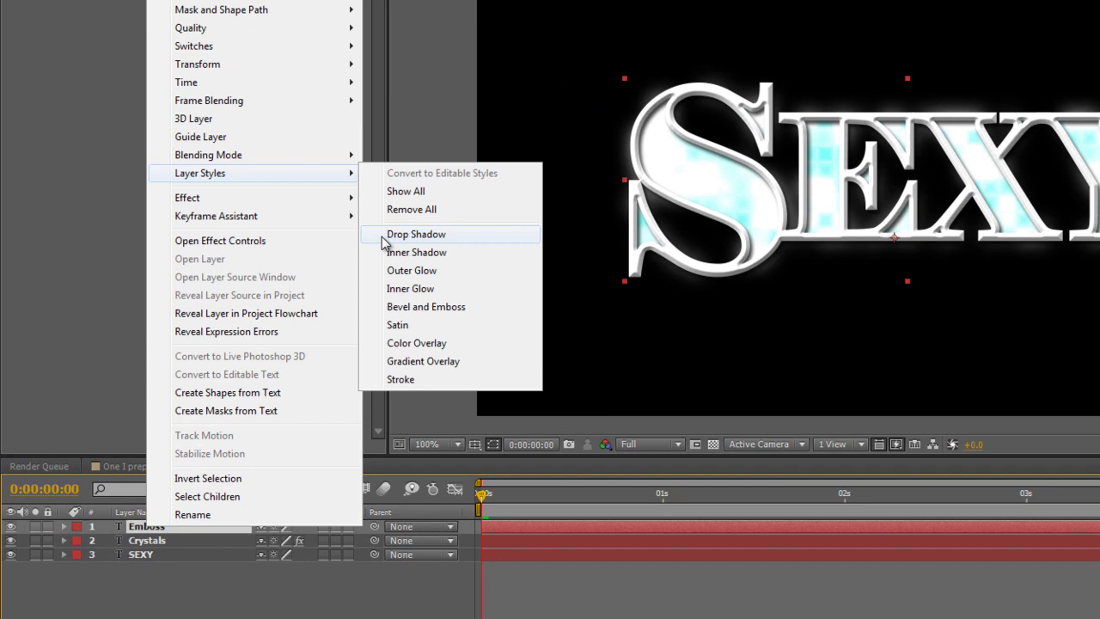
click(429, 325)
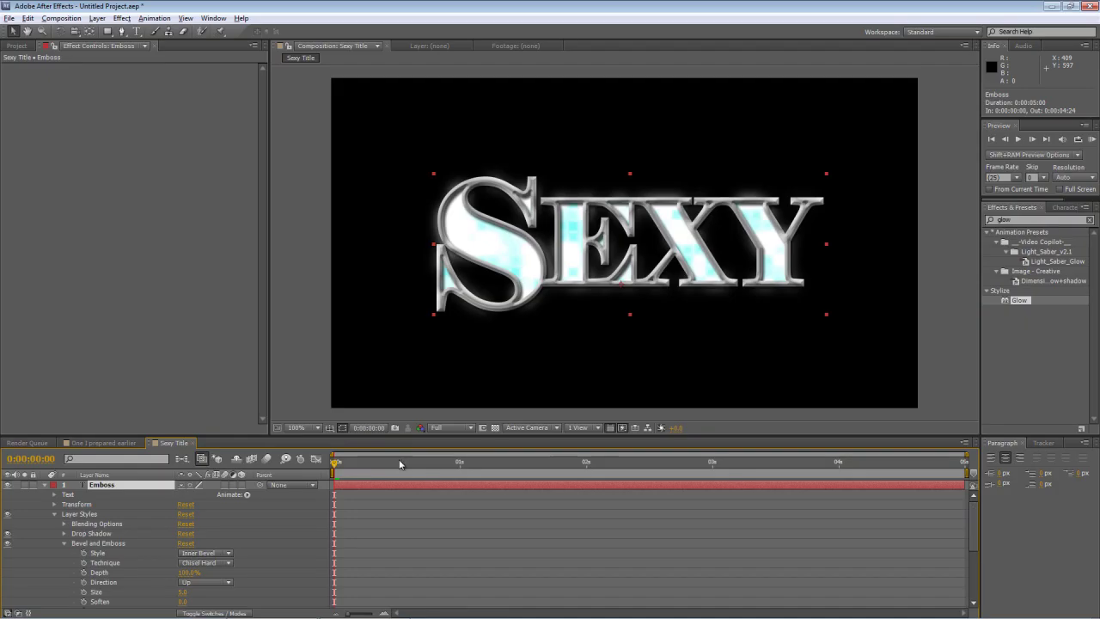
- At about 3 seconds, set the Satin blend mode to Darken with 30% opacity
click(498, 505)
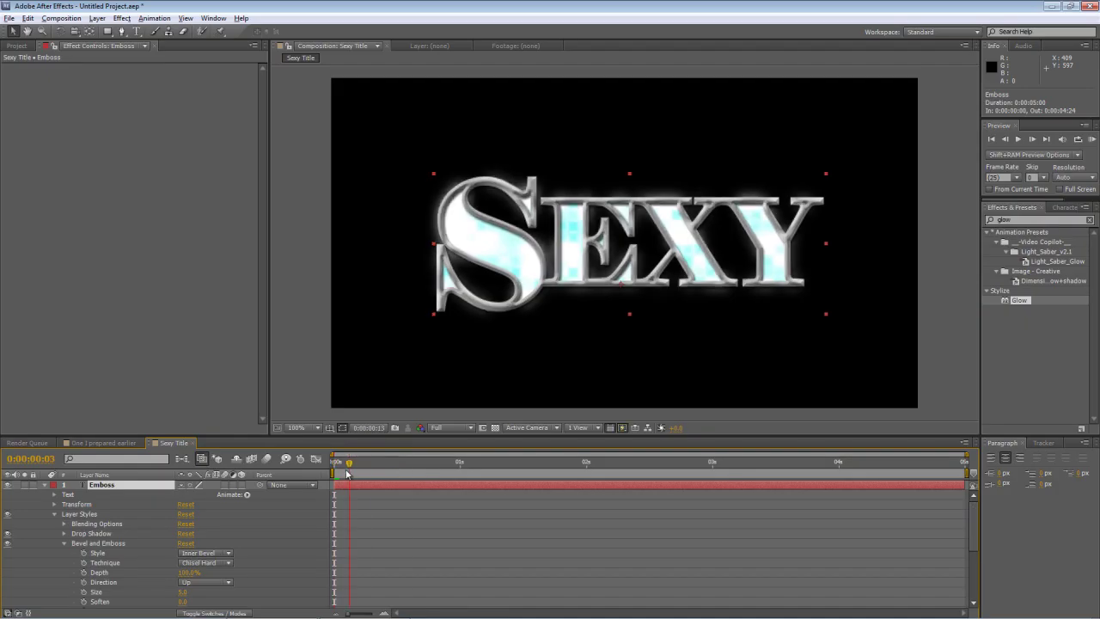
drag(347, 473, 737, 473)
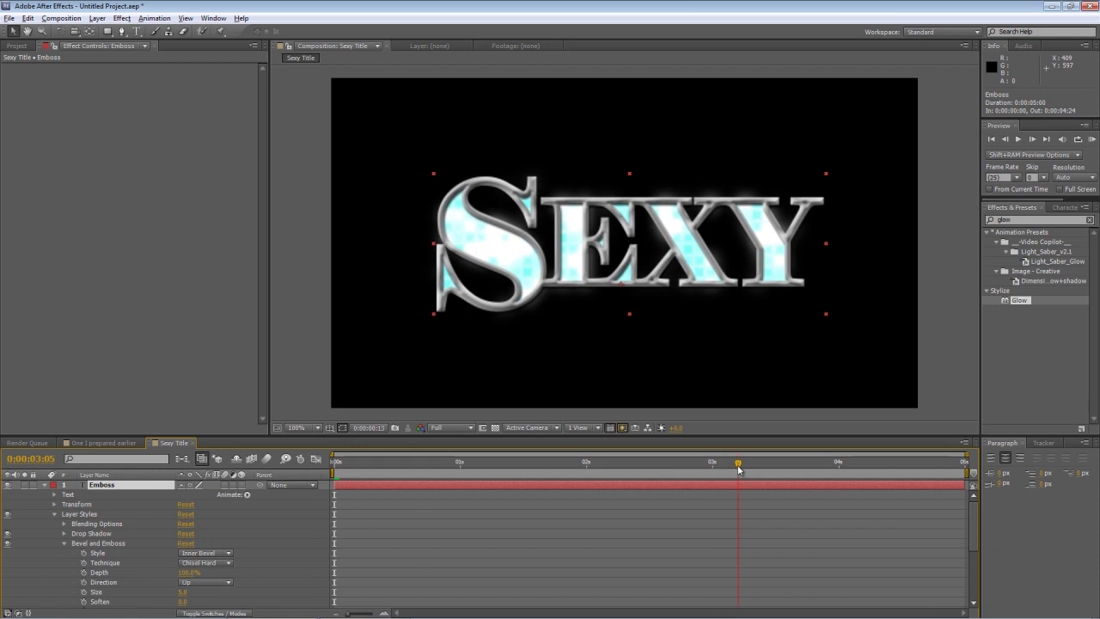
click(278, 528)
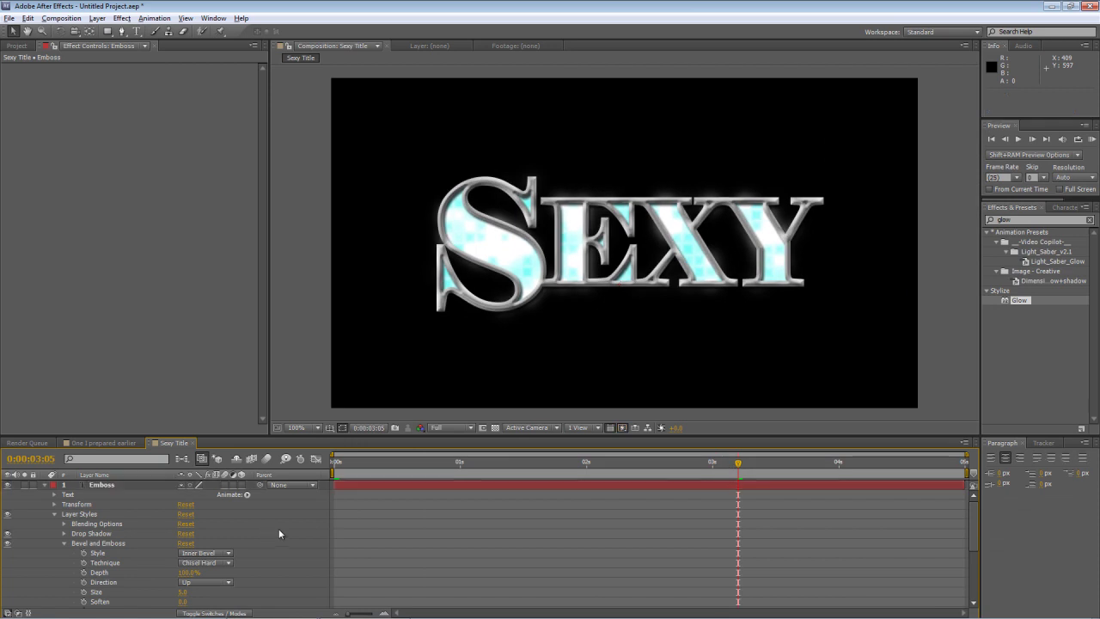
click(62, 543)
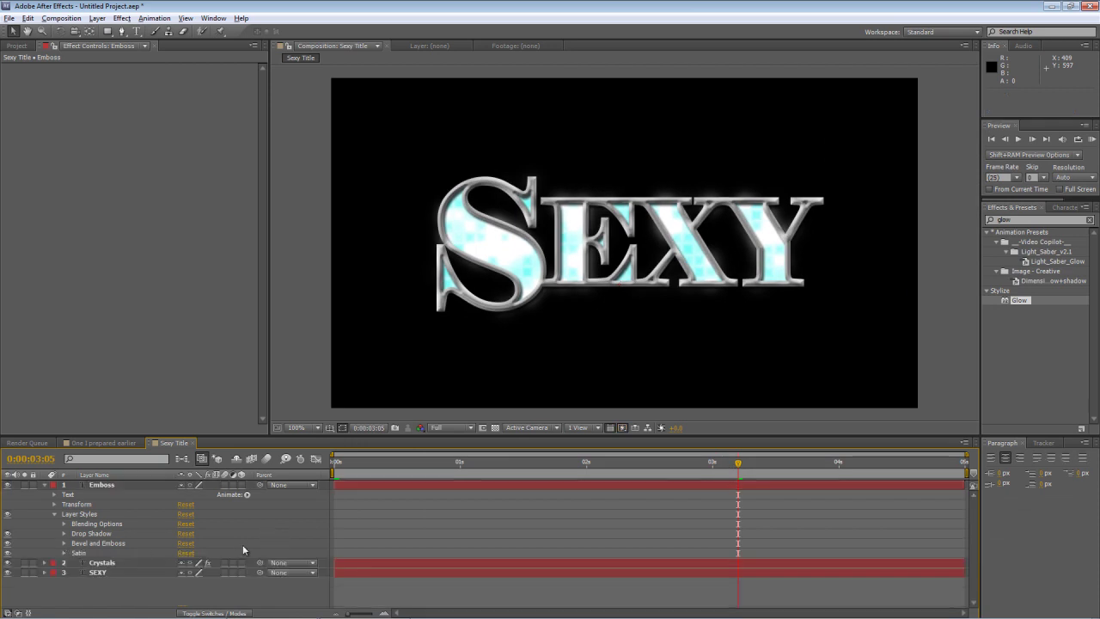
click(64, 552)
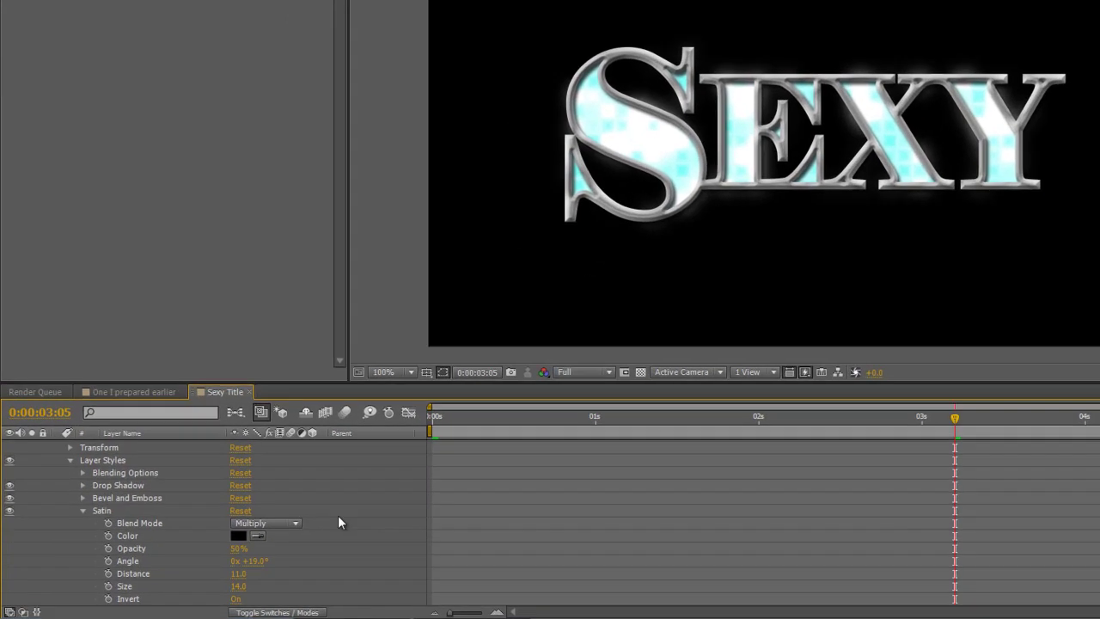
scroll(344, 507, down, 1)
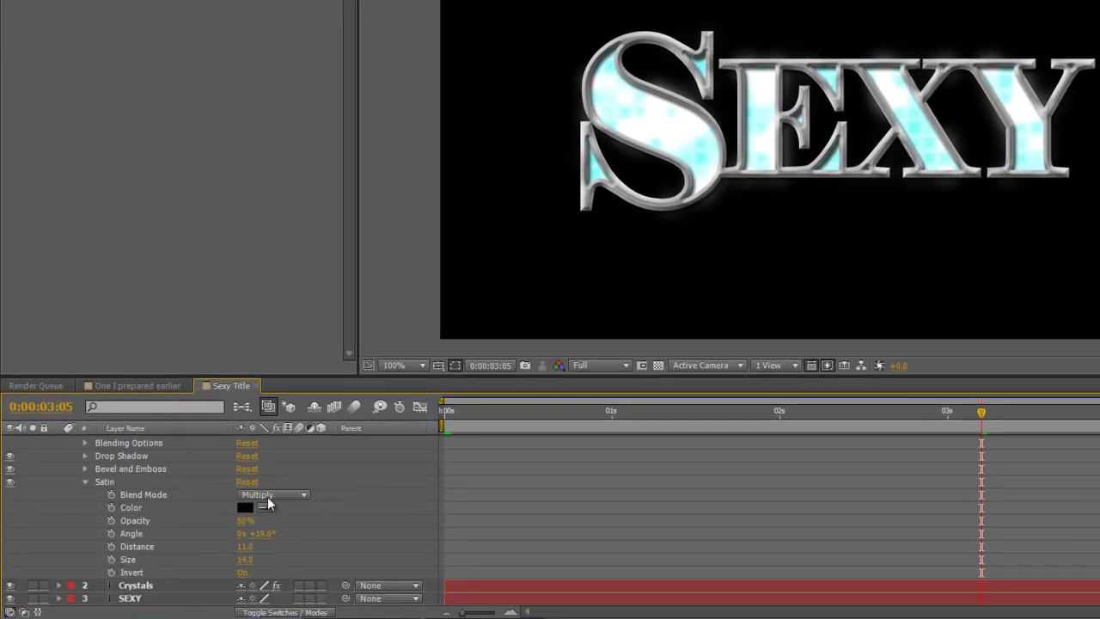
click(270, 496)
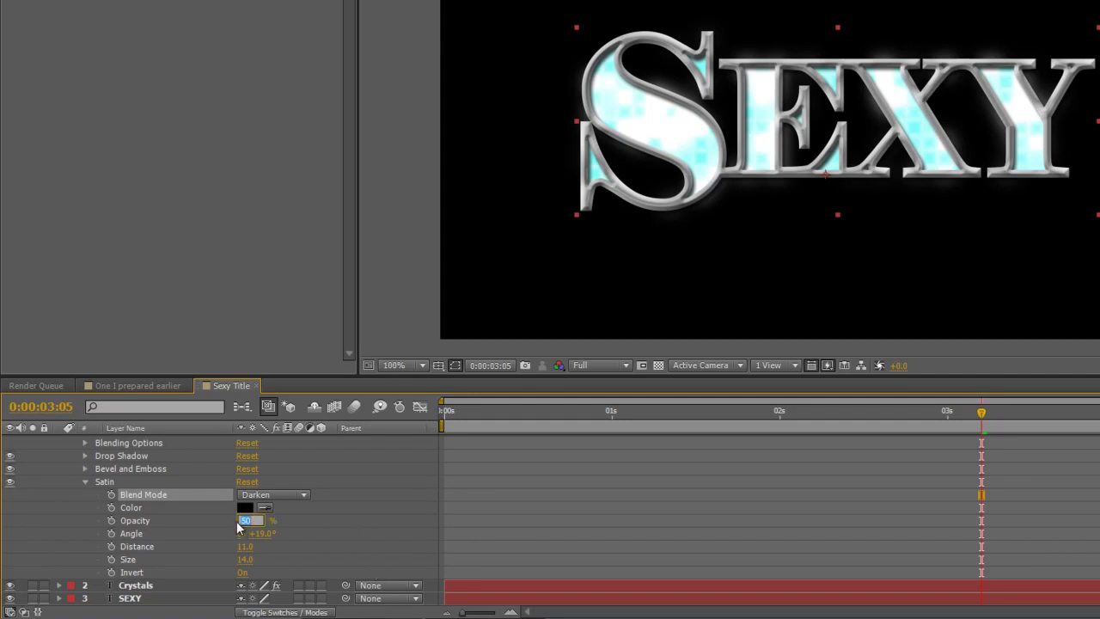
key(Return)
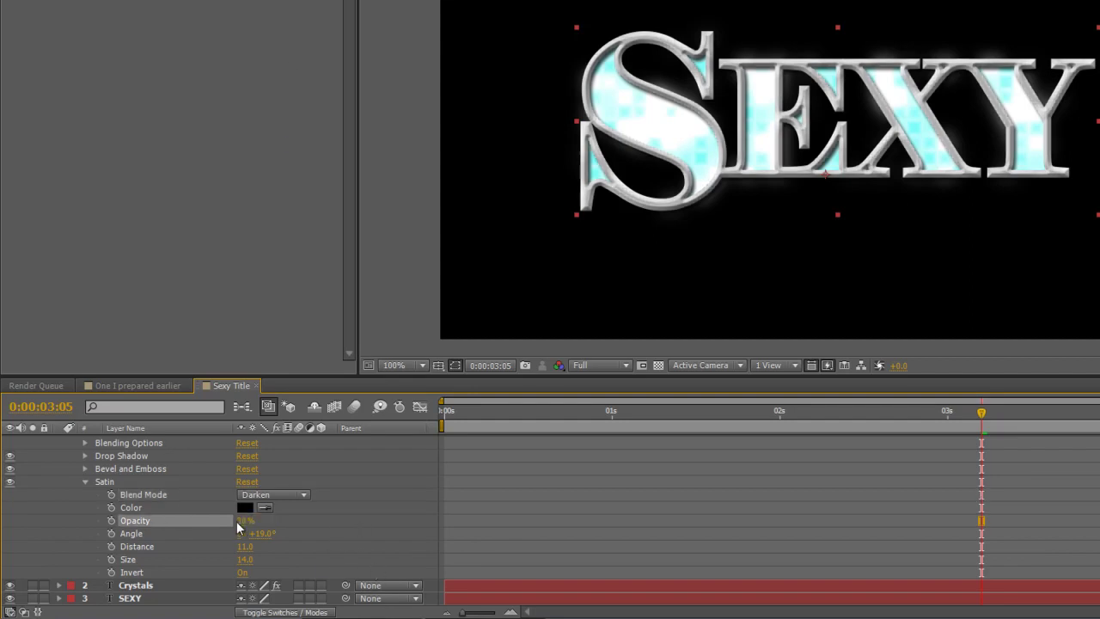
- Keyframe the Satin Angle from 0x +19.0° at the start to 1x +19.0° at the last frame
click(353, 491)
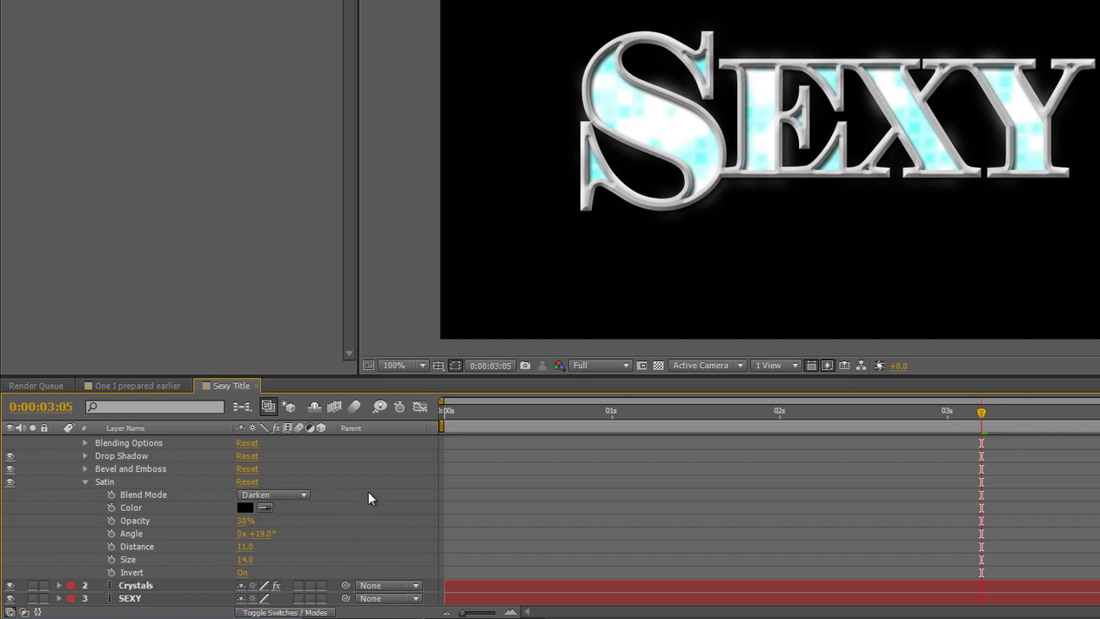
key(Home)
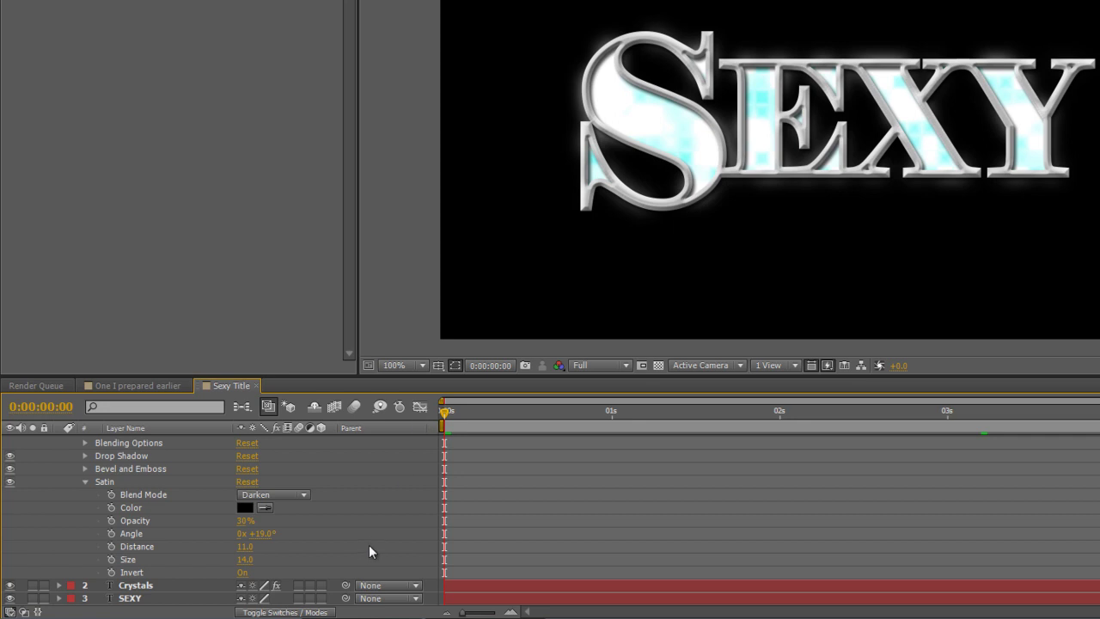
click(111, 534)
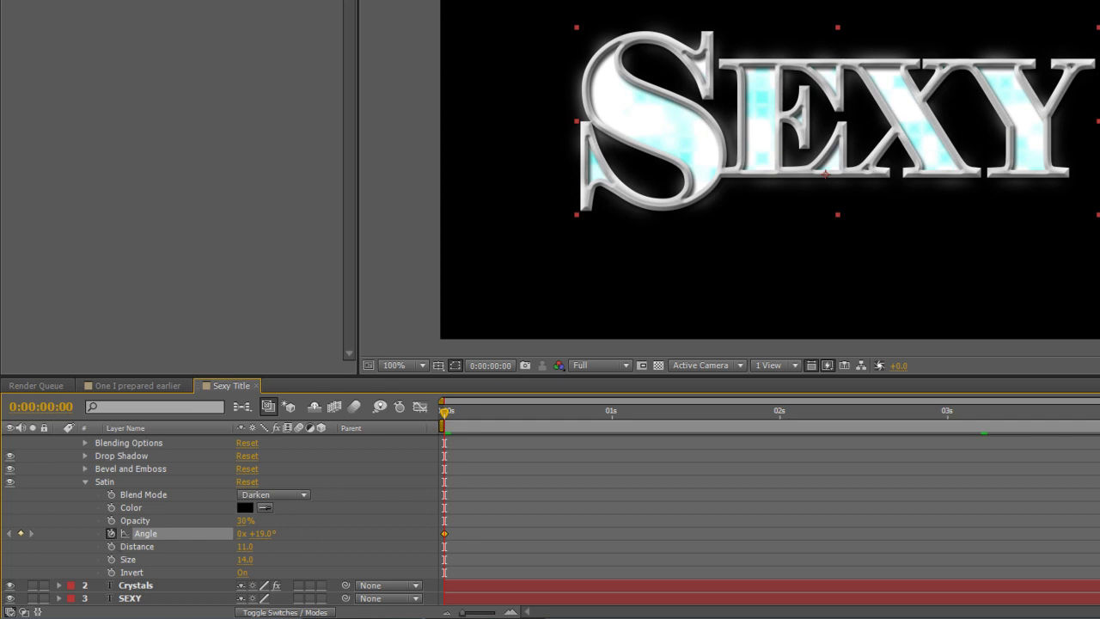
key(End)
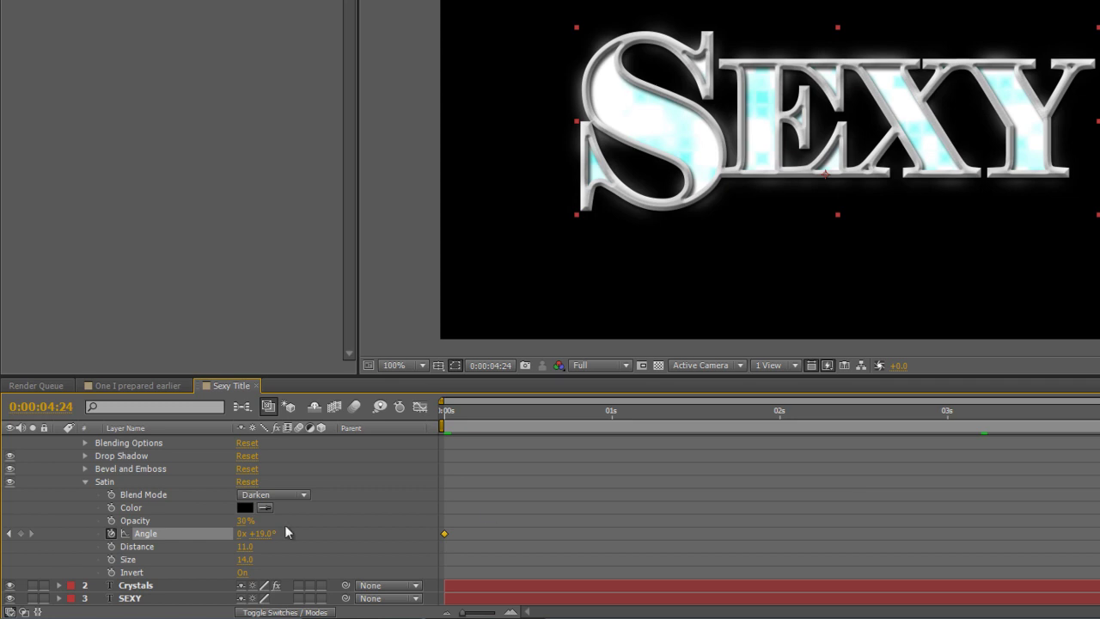
click(241, 533)
text(1)
key(Return)
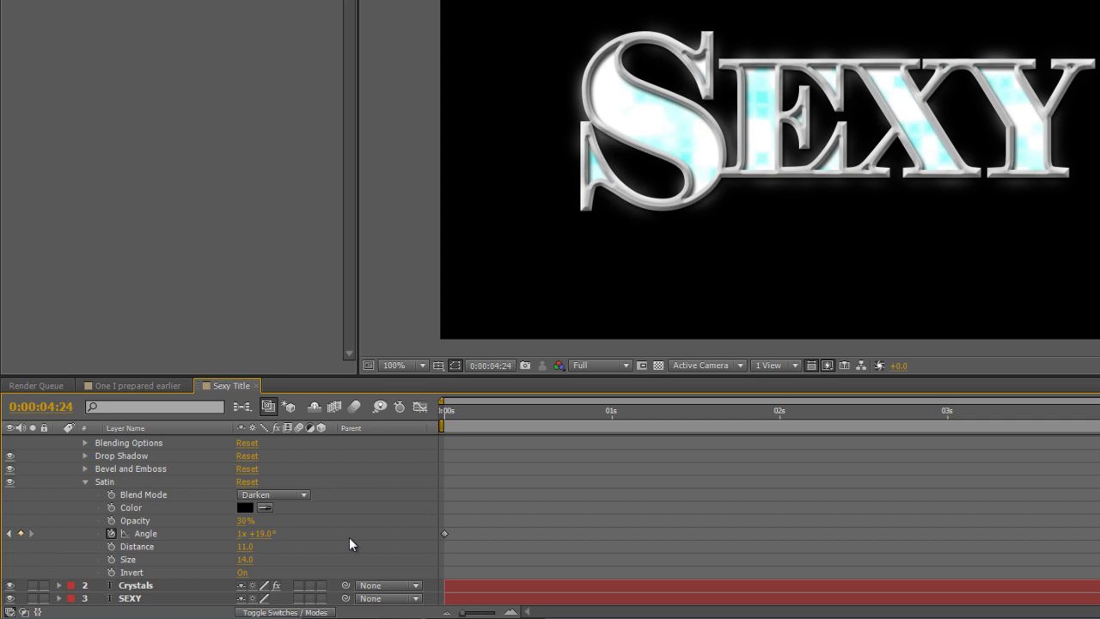
key(Home)
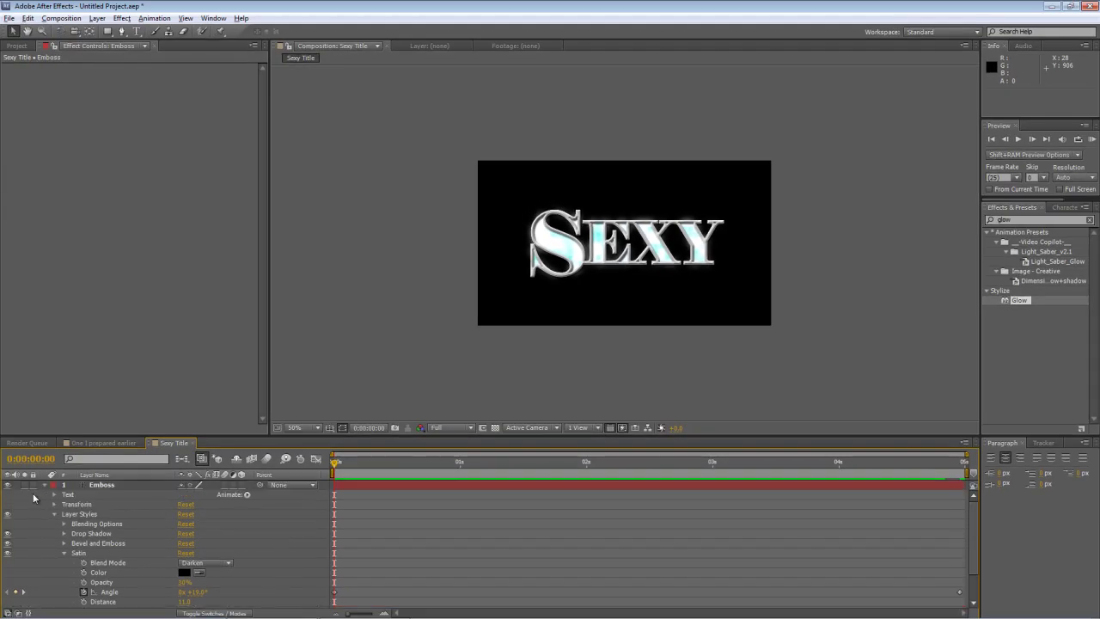
- Create a white solid named 'Background' and move it beneath the SEXY layer
click(44, 484)
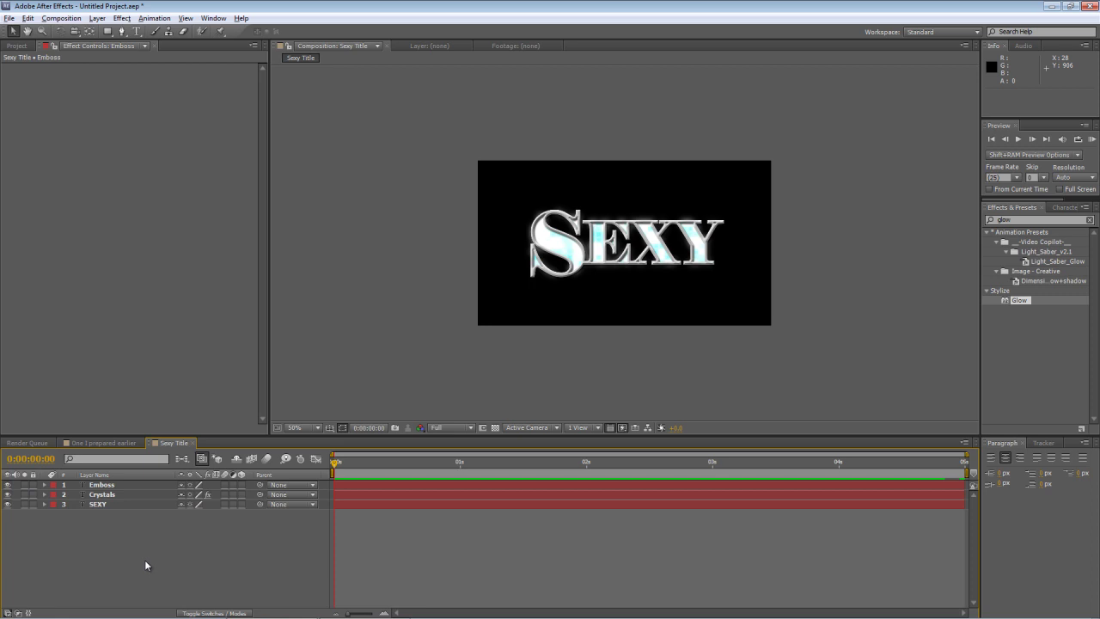
right_click(106, 554)
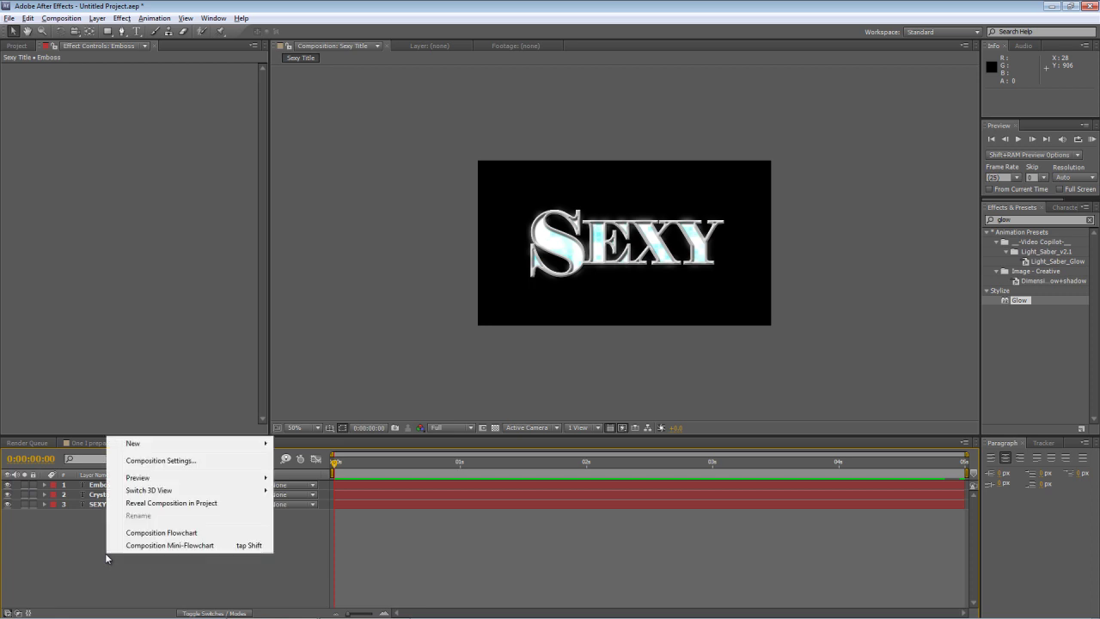
mouse_move(169, 450)
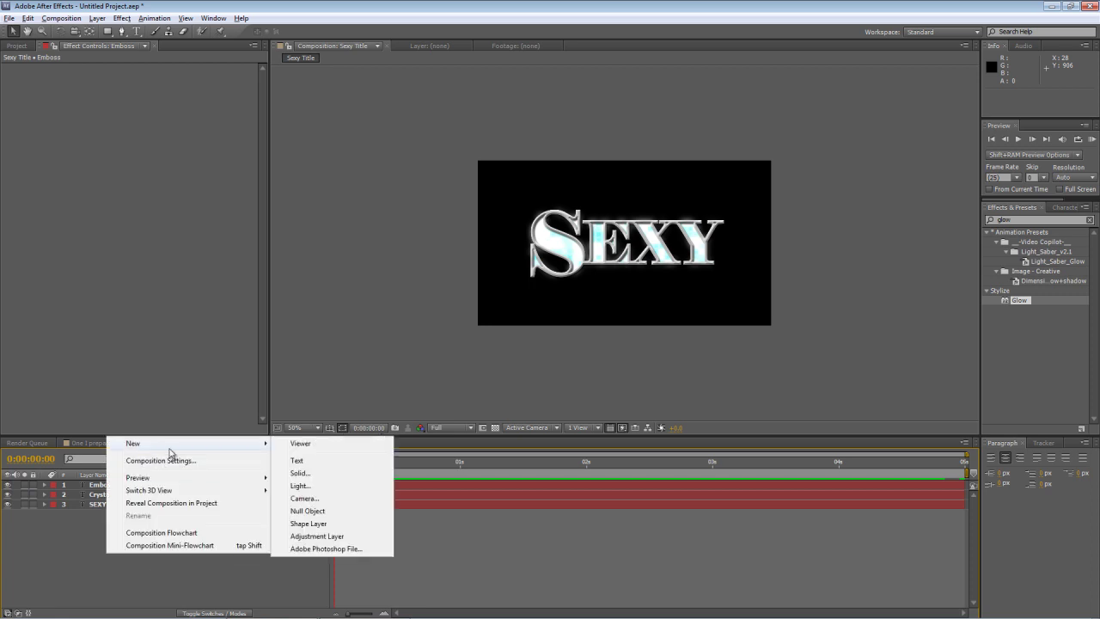
click(336, 474)
text(Bac)
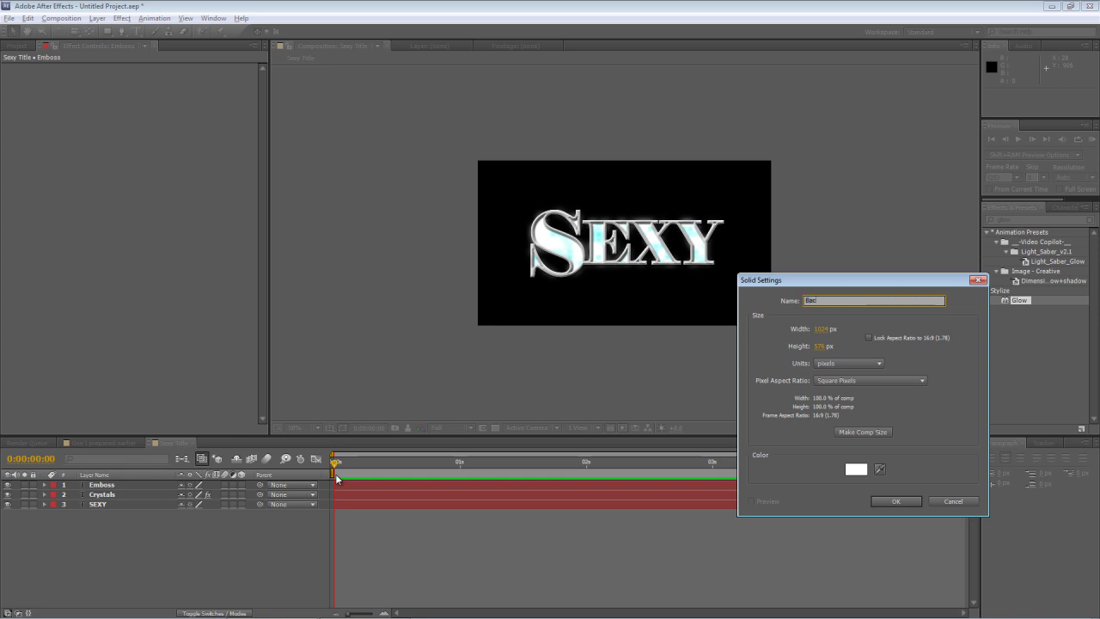
text(kground)
click(906, 505)
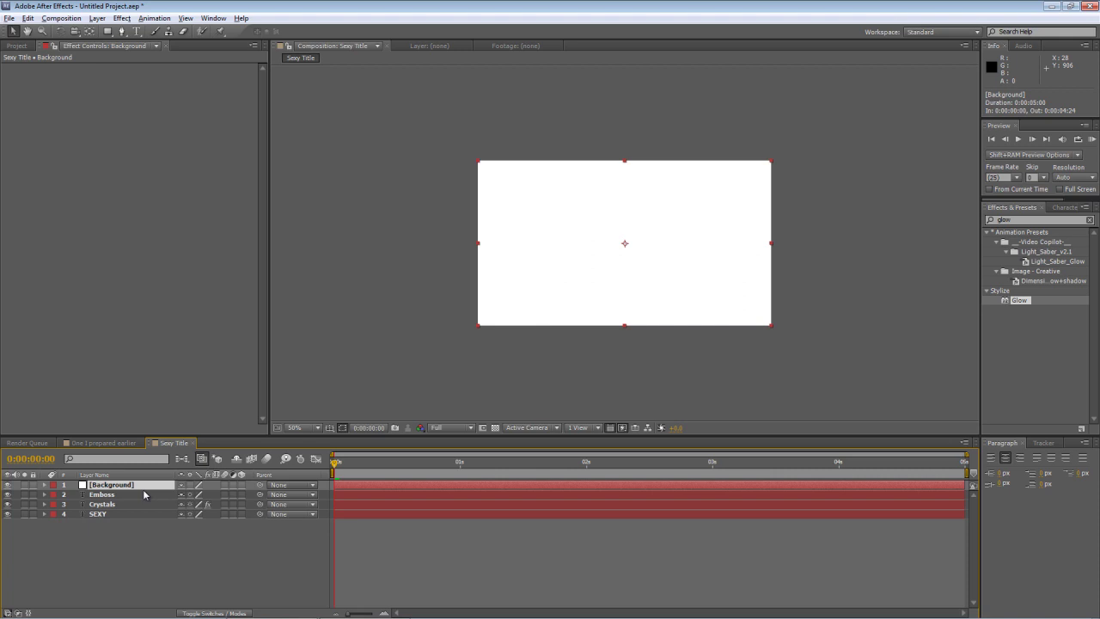
drag(142, 488, 145, 526)
- Search Effects & Presets for the 4-Color Gradient effect
click(1048, 219)
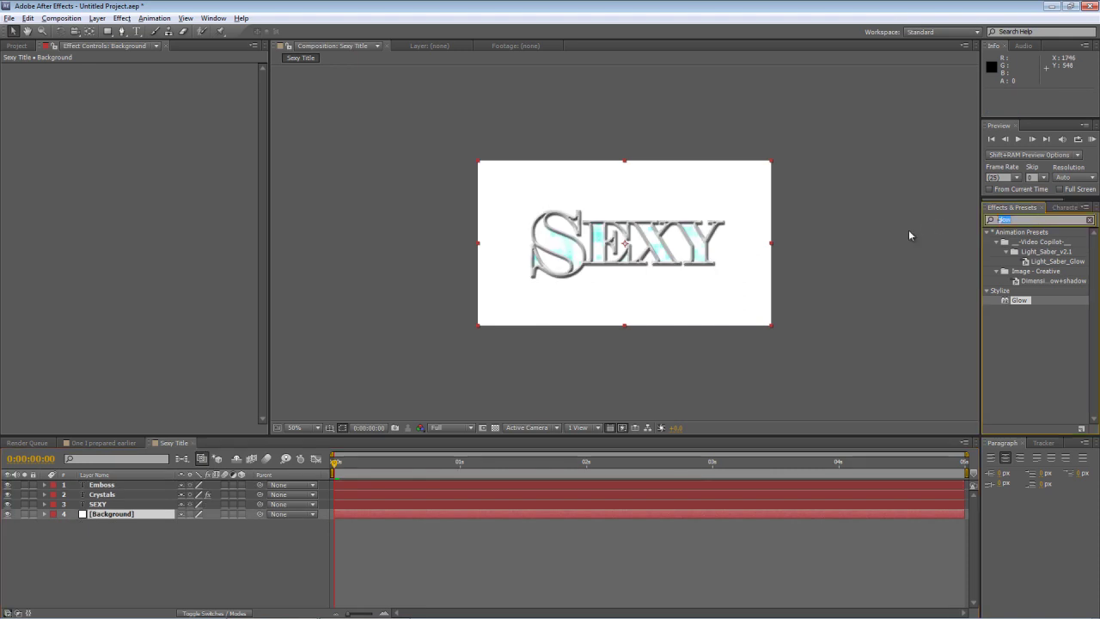
text(4-cv)
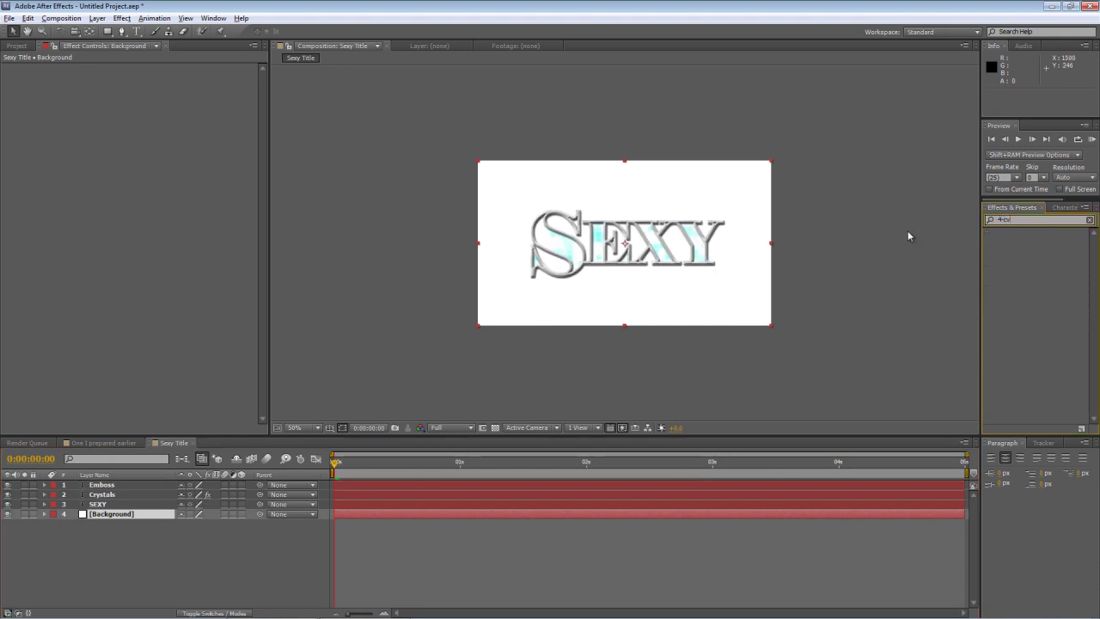
key(BackSpace)
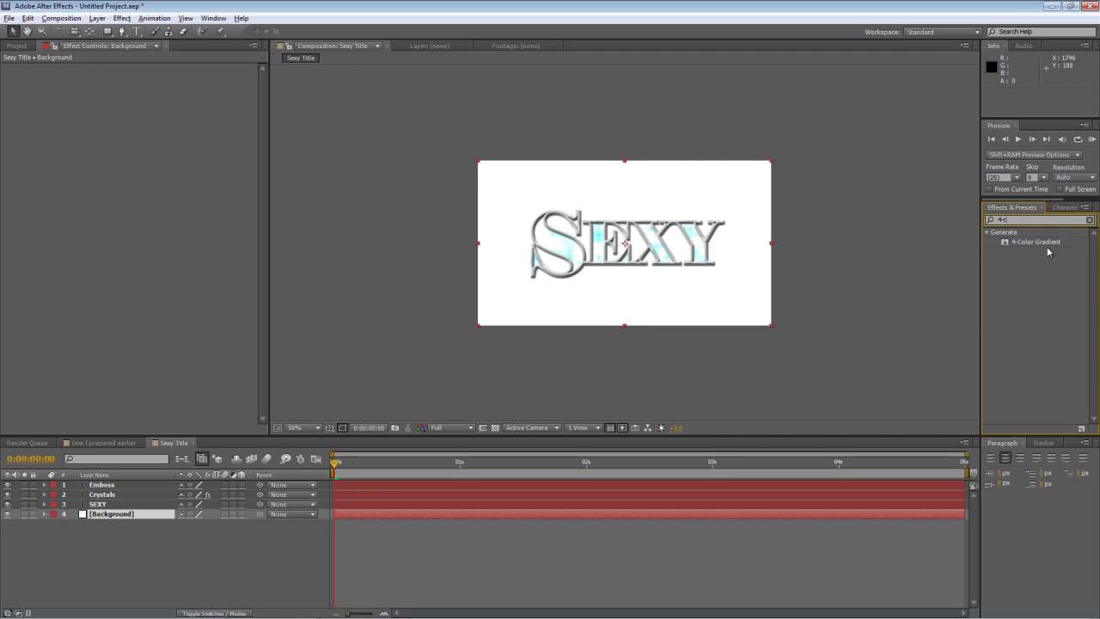
- Apply 4-Color Gradient to Background, sampling white and light cyan from the title for its colours
click(1045, 245)
drag(1045, 242, 132, 514)
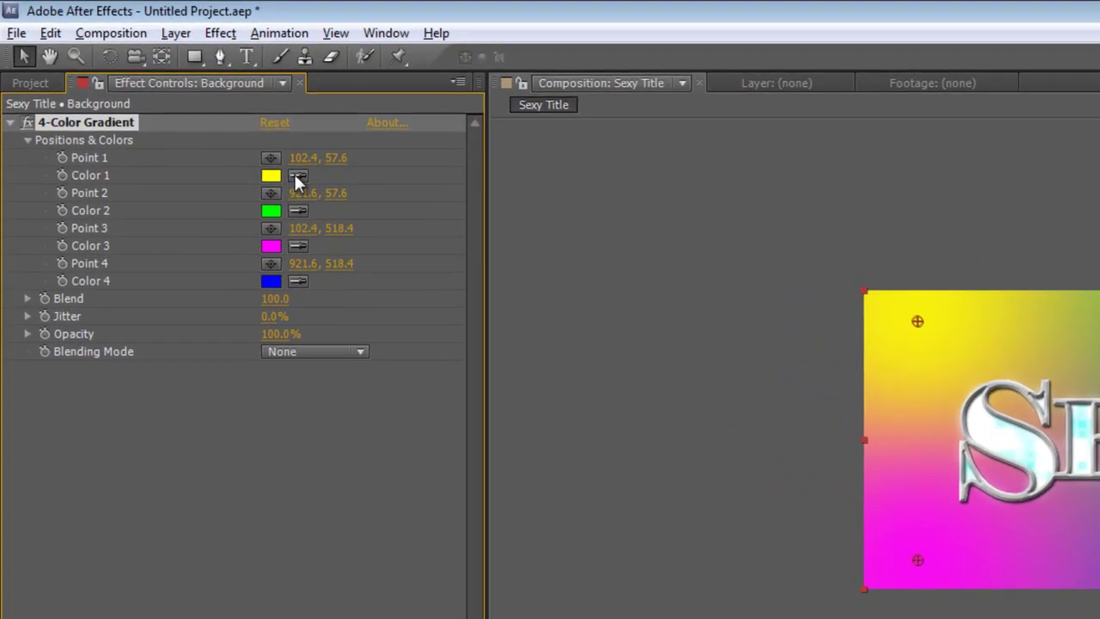
click(294, 174)
click(1048, 442)
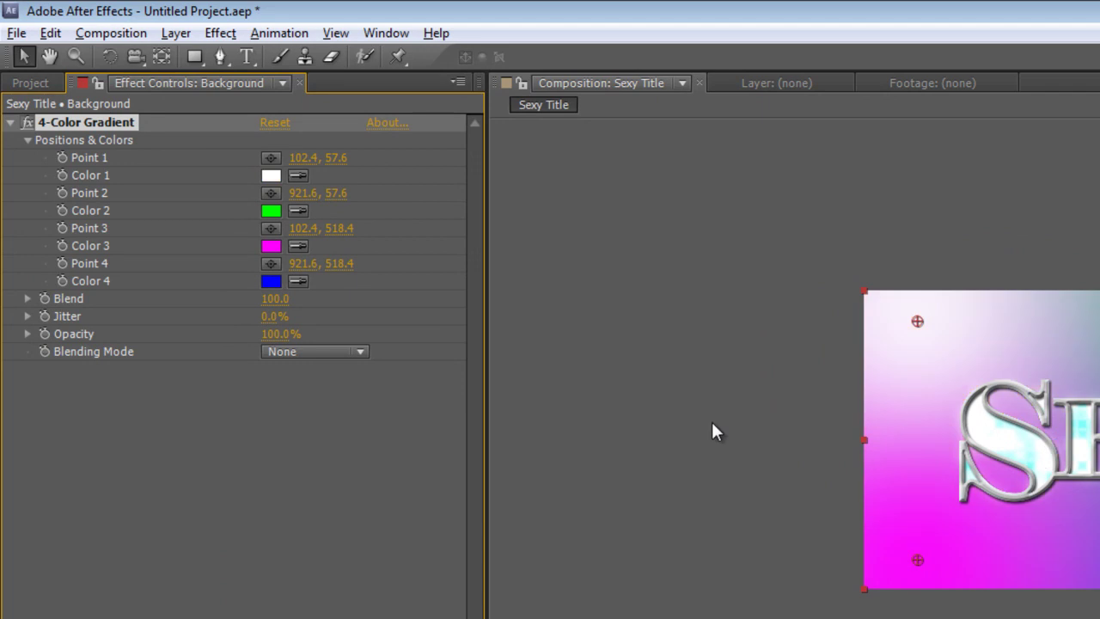
click(299, 210)
click(1002, 423)
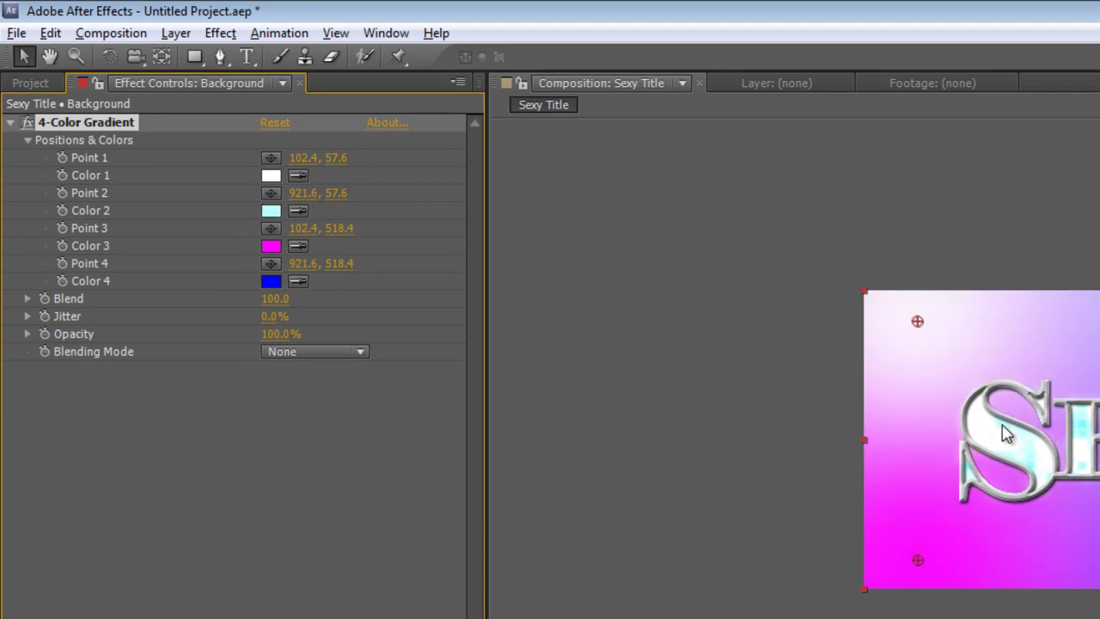
click(297, 246)
click(1048, 550)
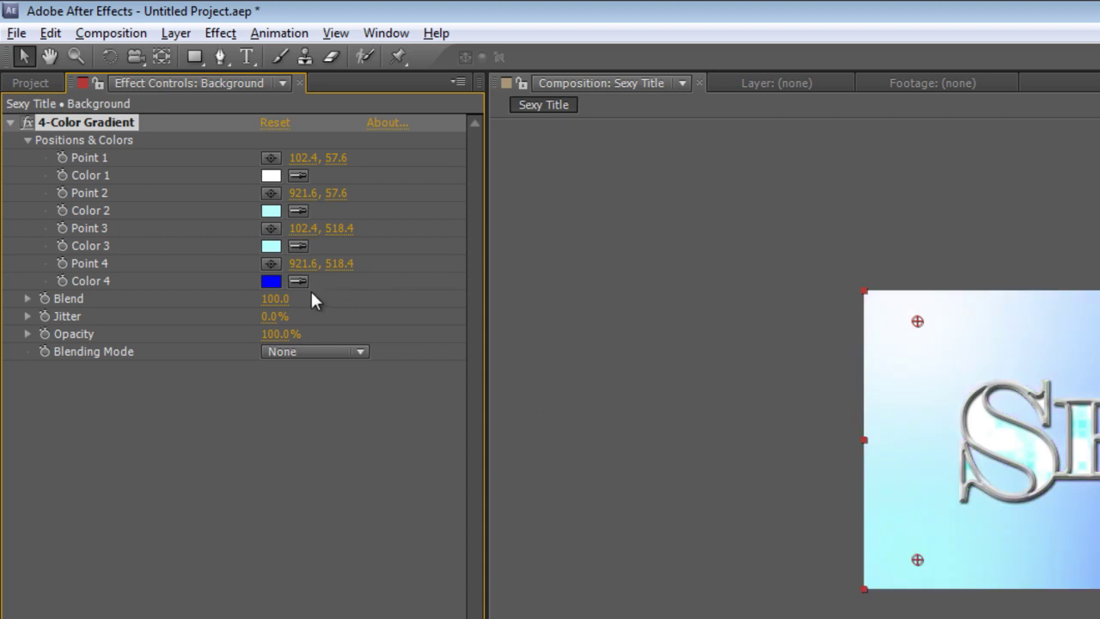
click(1039, 549)
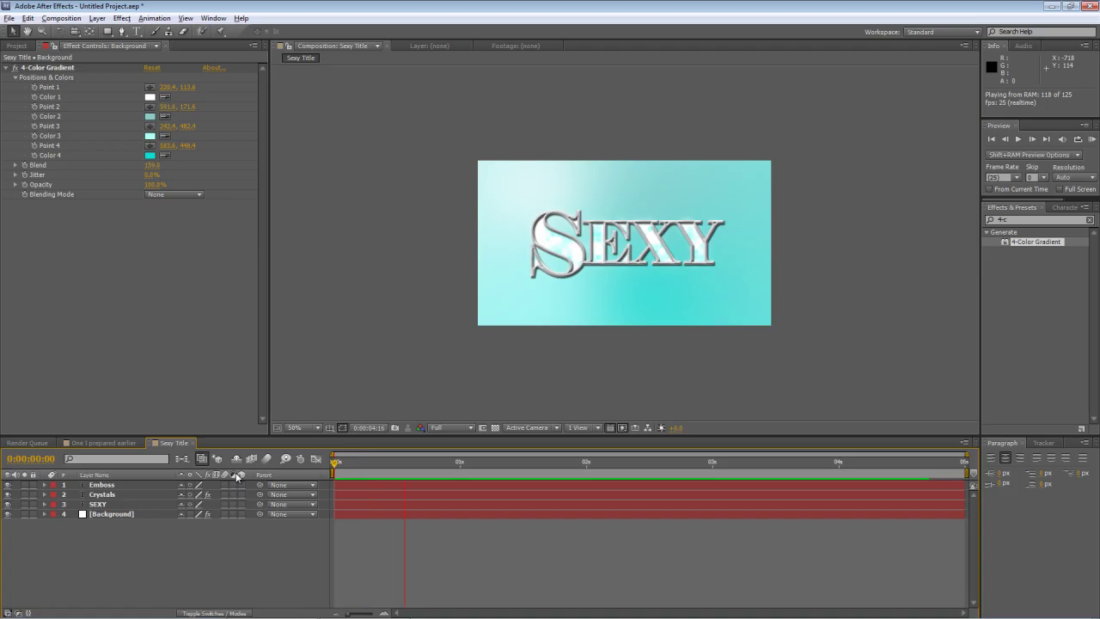
- Add a new adjustment layer and apply the Curves effect to it
right_click(101, 559)
mouse_move(140, 451)
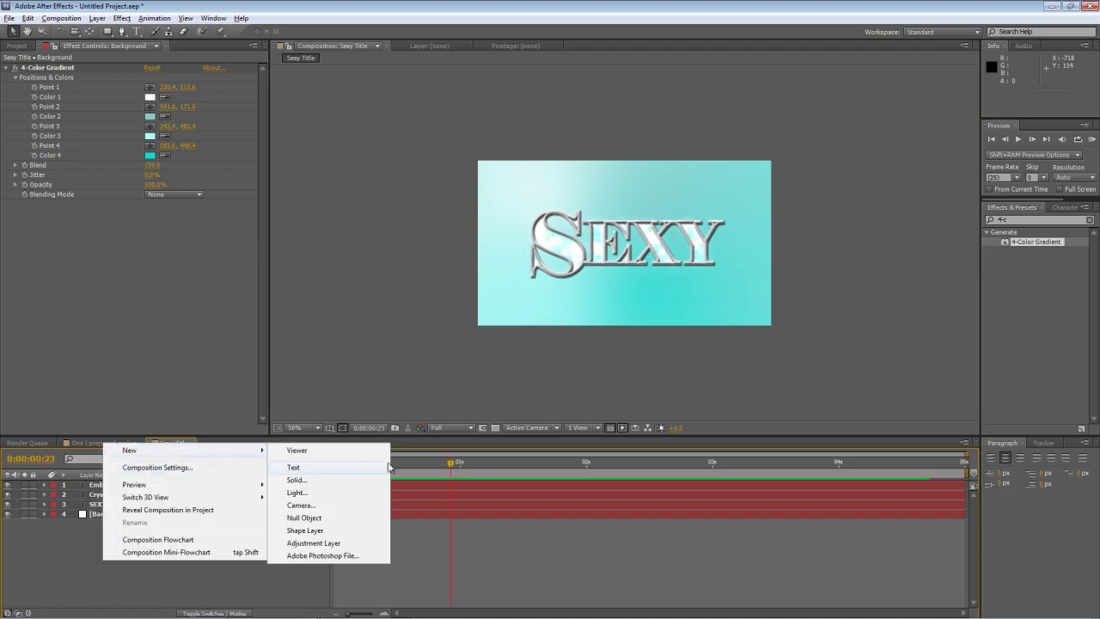
click(378, 542)
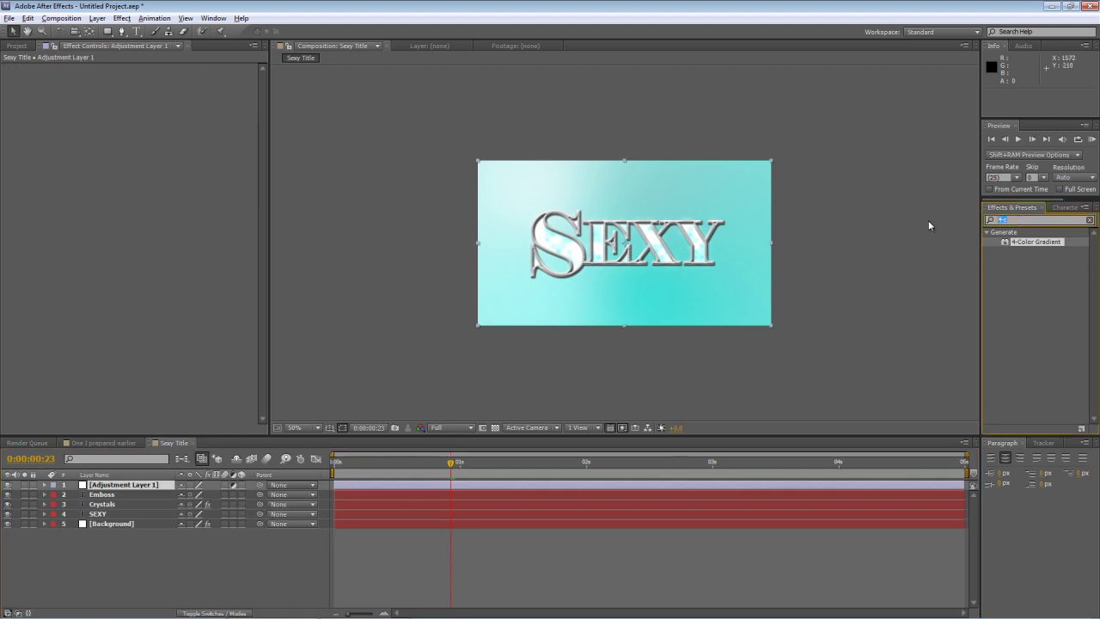
text(curves)
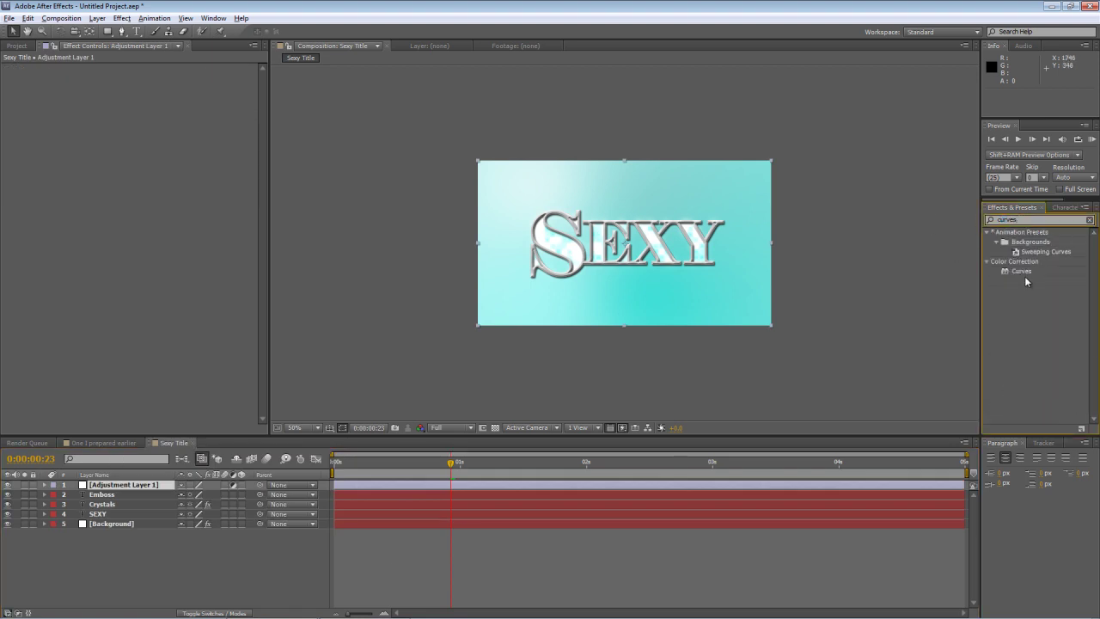
drag(1024, 277, 131, 489)
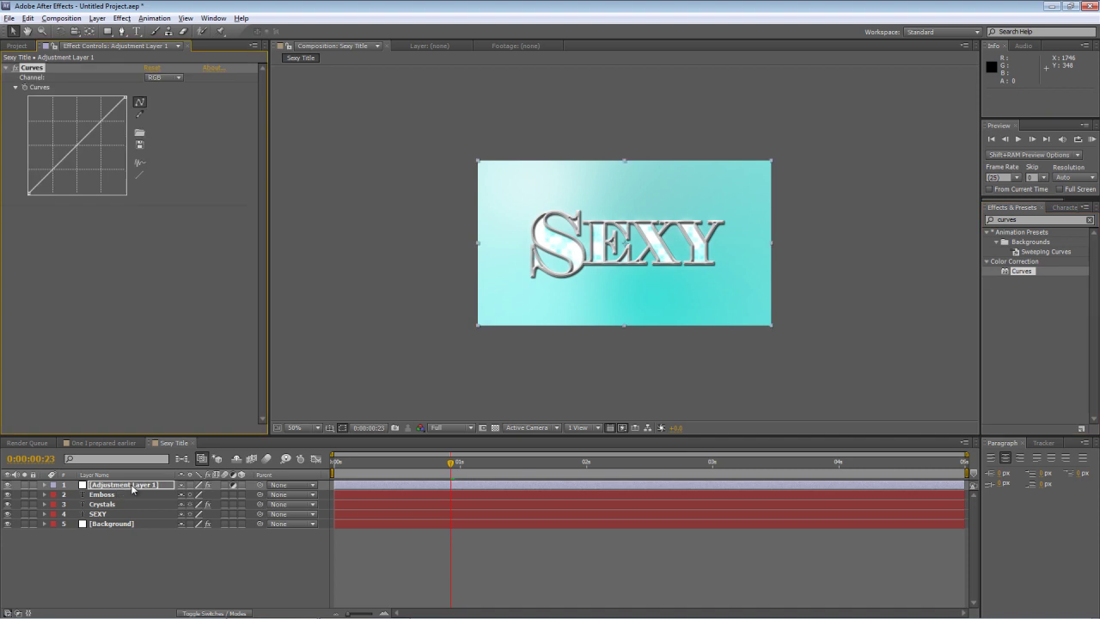
- In Curves, lift the Green curve, lower the Red curve and lift the Blue curve
click(166, 77)
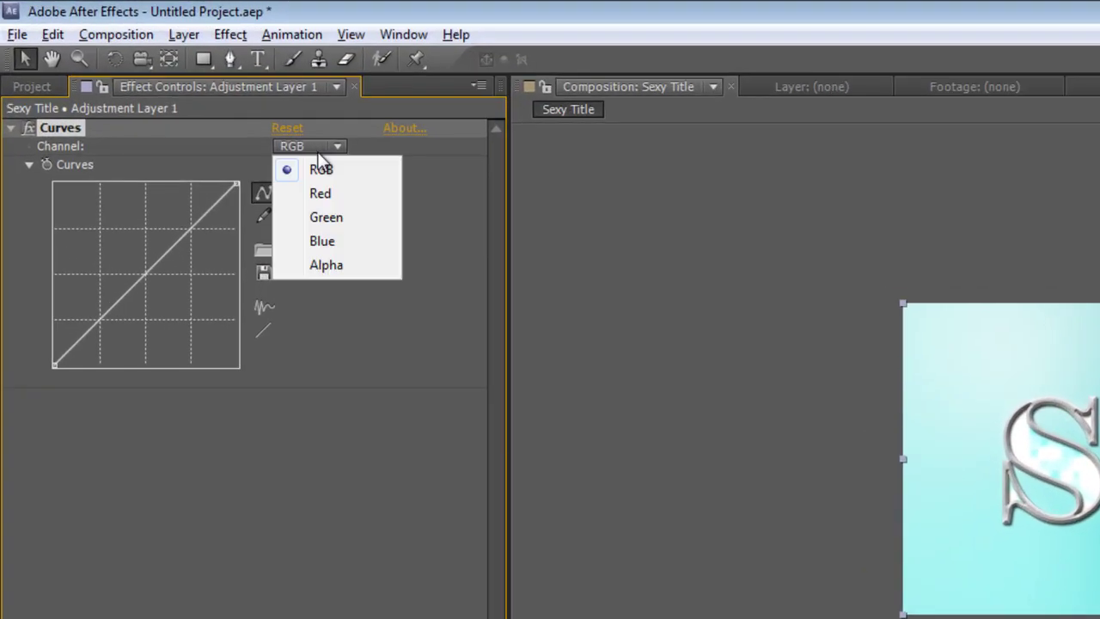
click(327, 225)
drag(164, 256, 161, 242)
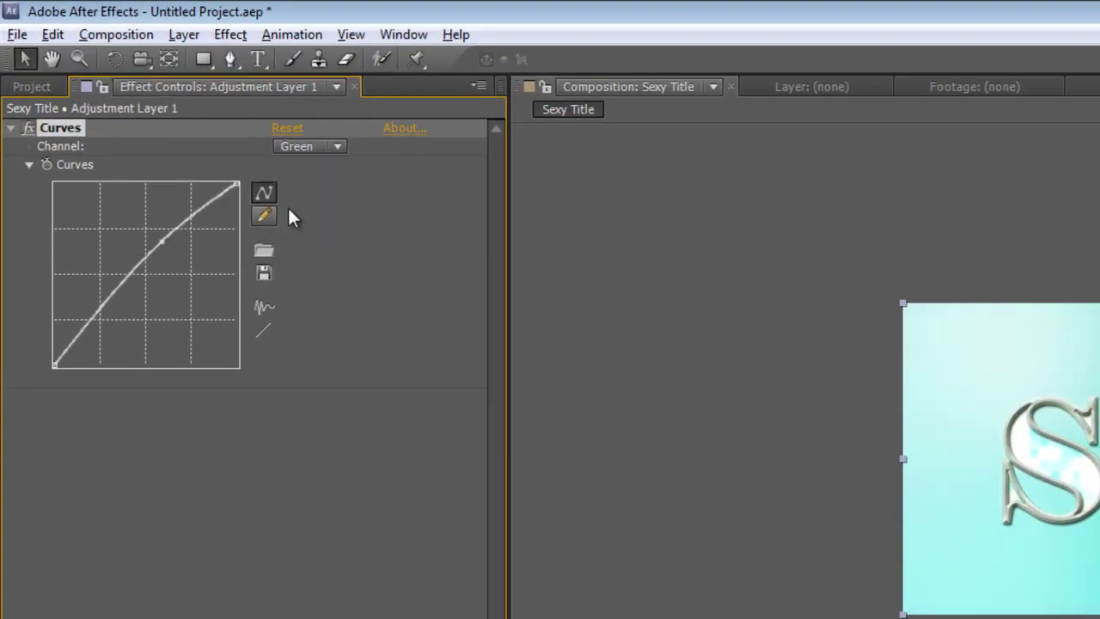
click(296, 148)
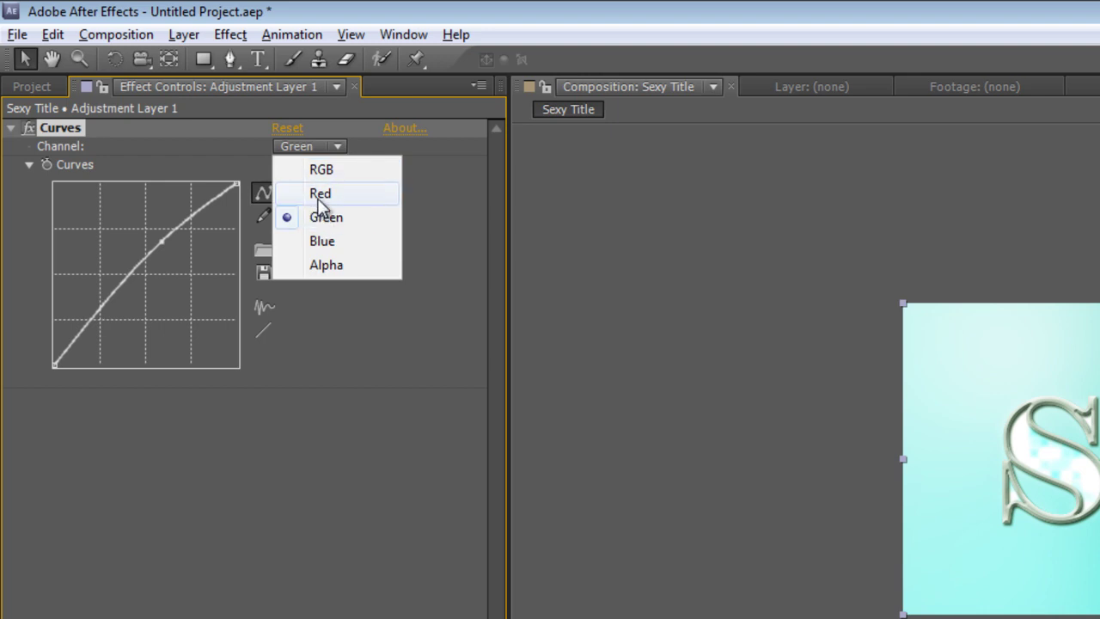
click(318, 198)
mouse_move(140, 280)
mouse_down()
mouse_move(155, 302)
mouse_move(149, 292)
mouse_up()
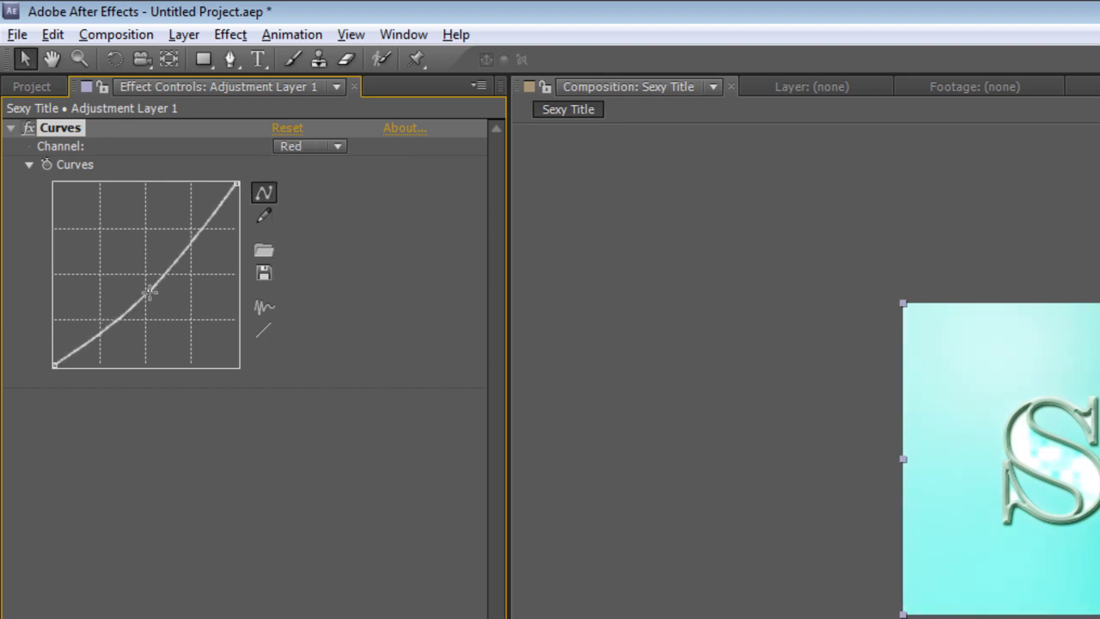
click(296, 146)
click(318, 259)
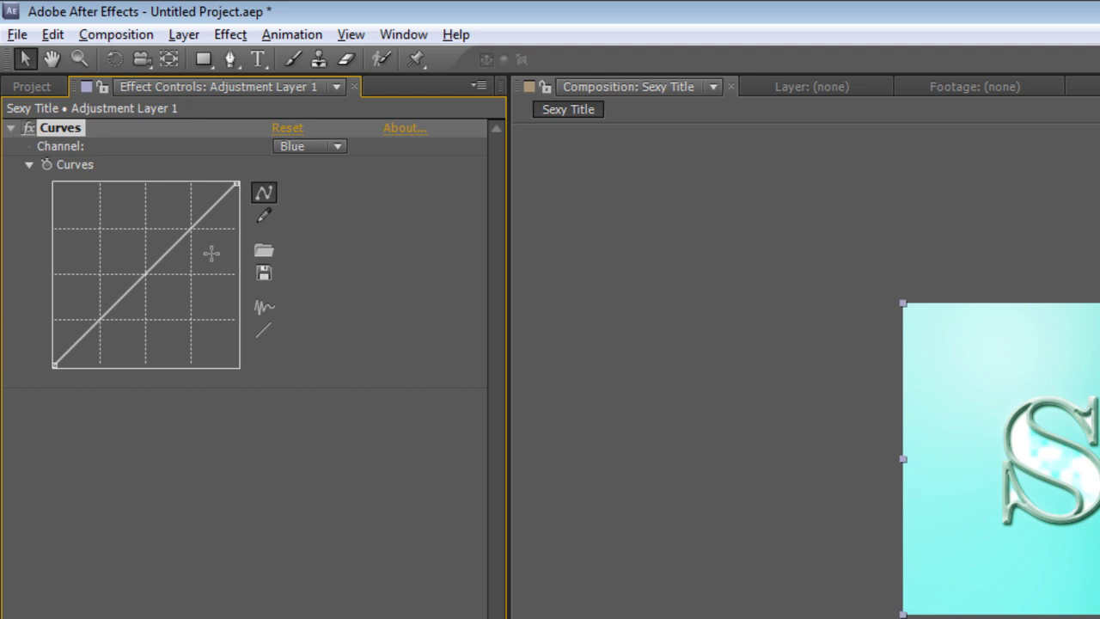
drag(192, 232, 178, 218)
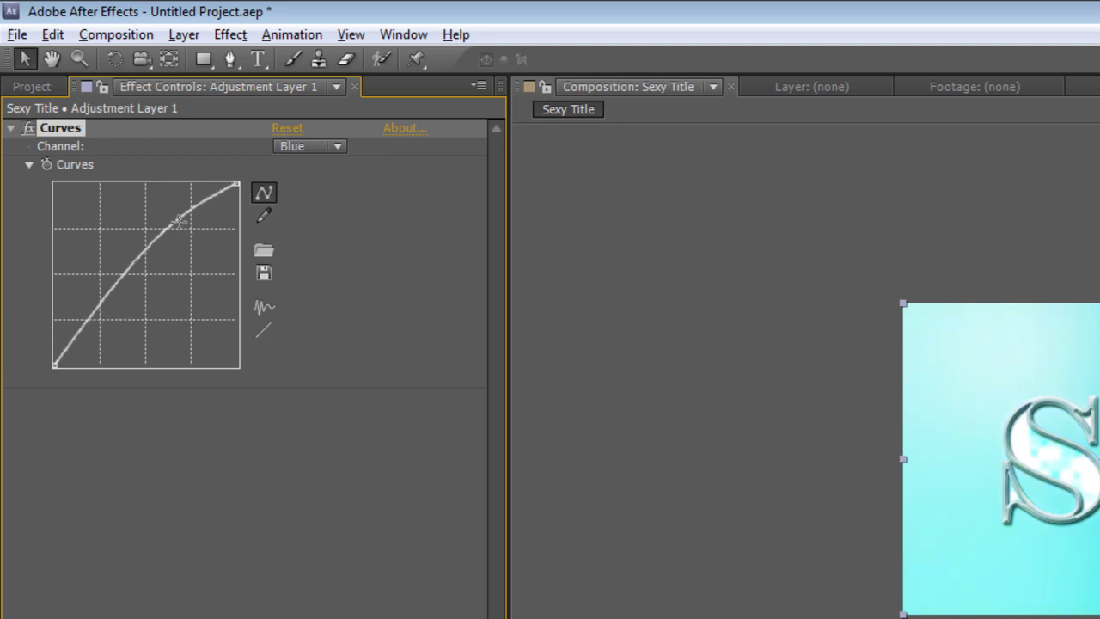
- Shape the RGB curve into an S-curve, brightening highlights and darkening shadows
click(220, 489)
click(315, 147)
click(320, 170)
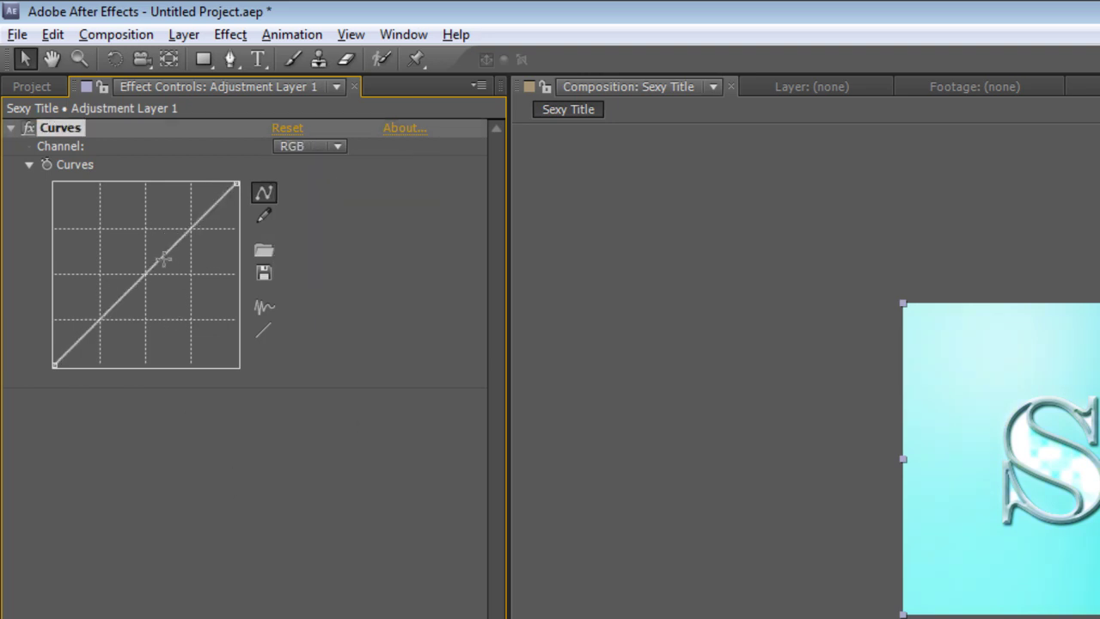
drag(178, 241, 174, 228)
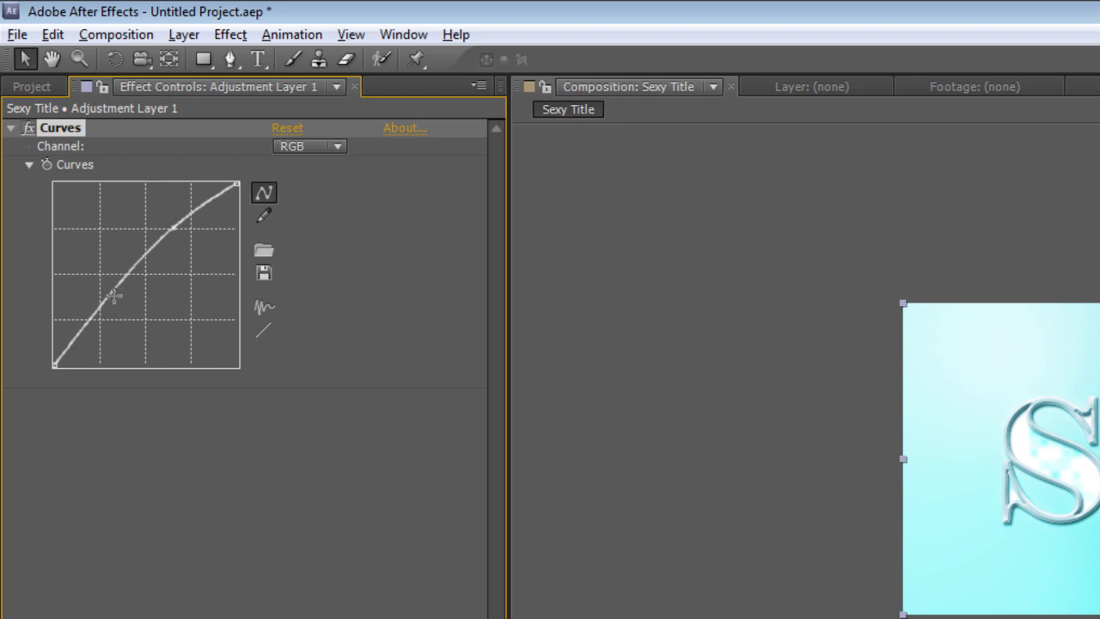
mouse_move(112, 294)
mouse_down()
mouse_move(138, 315)
mouse_move(130, 303)
mouse_up()
click(443, 587)
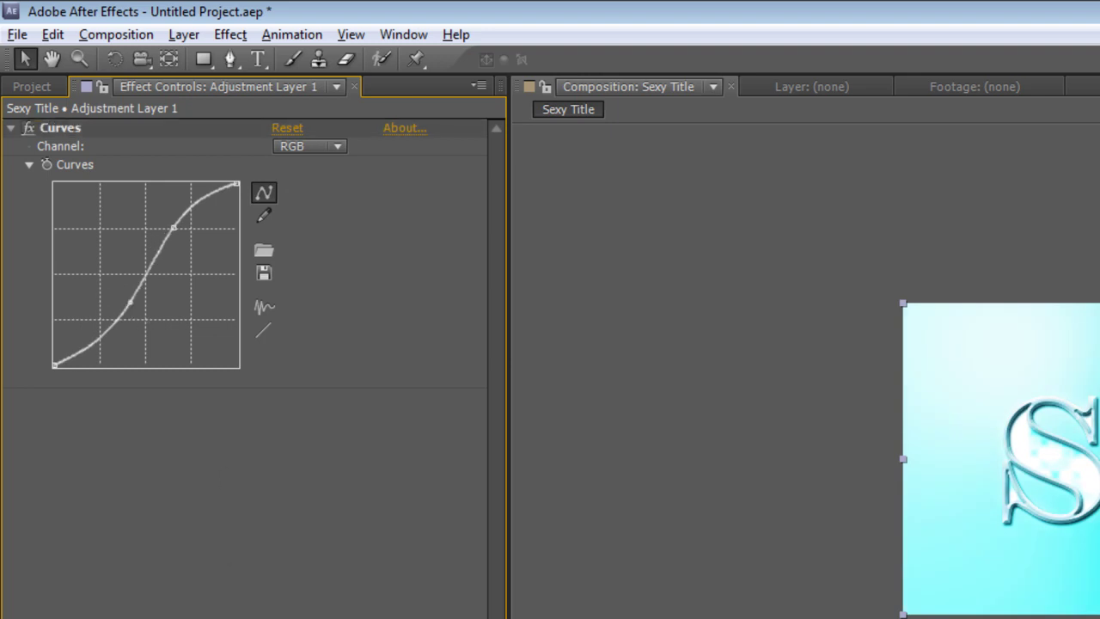